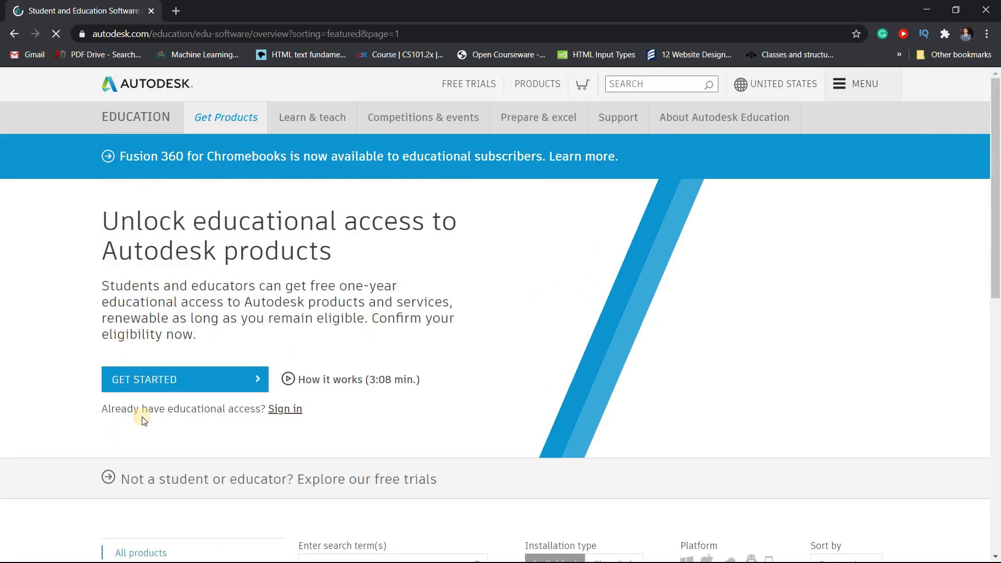
Step: Start the education sign-up and highlight the 'Unlock educational access' heading and one-year phrase
click(167, 386)
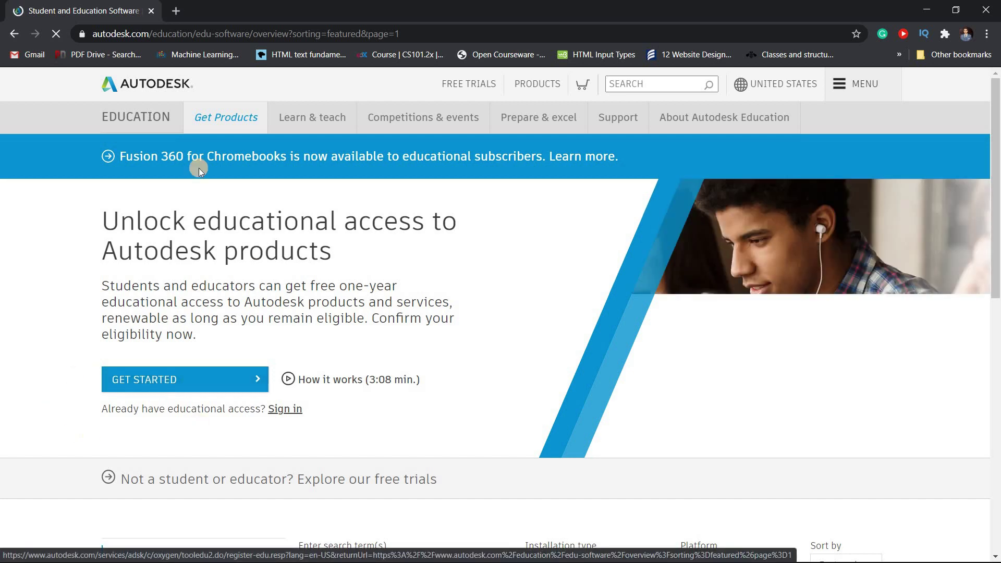
drag(103, 218, 410, 279)
click(410, 278)
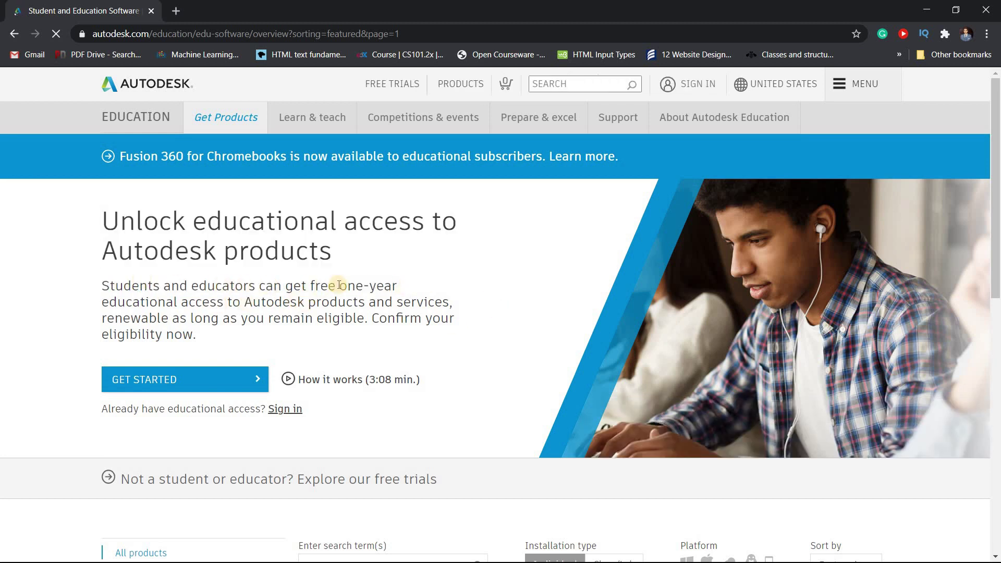
drag(339, 285, 178, 302)
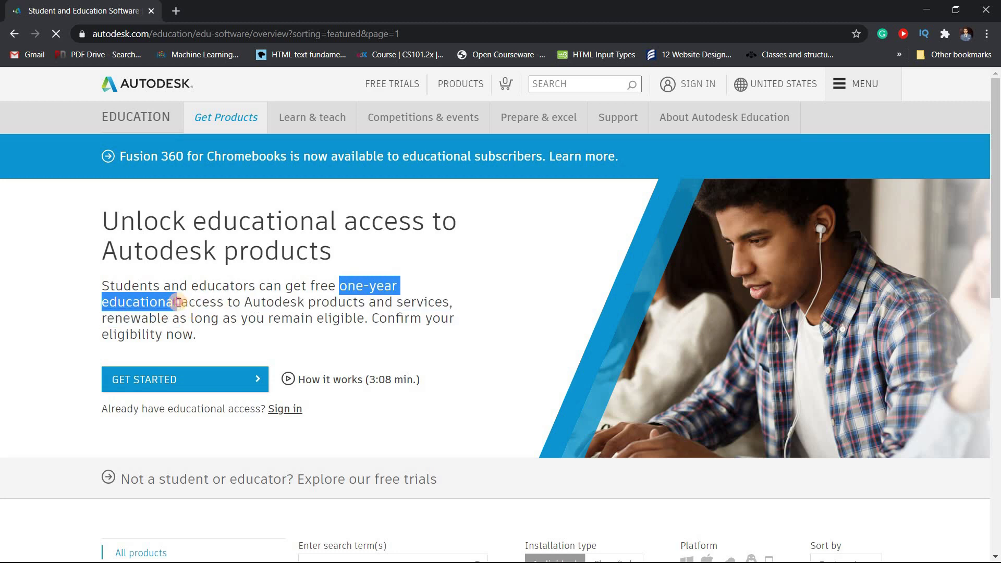
Step: Scroll up and down through the list of available education products
click(487, 295)
scroll(469, 352, down, 7)
scroll(464, 342, up, 2)
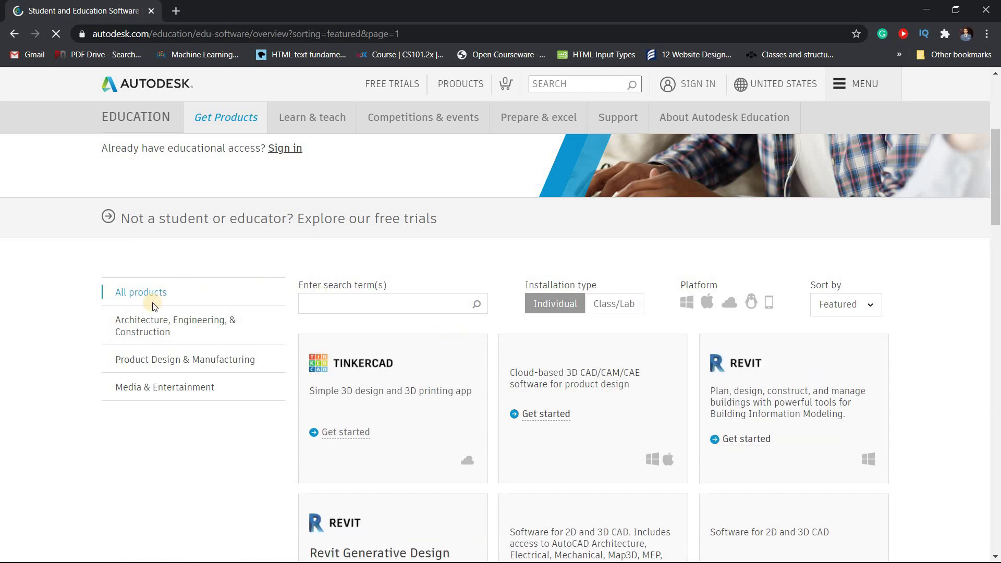
scroll(411, 320, down, 12)
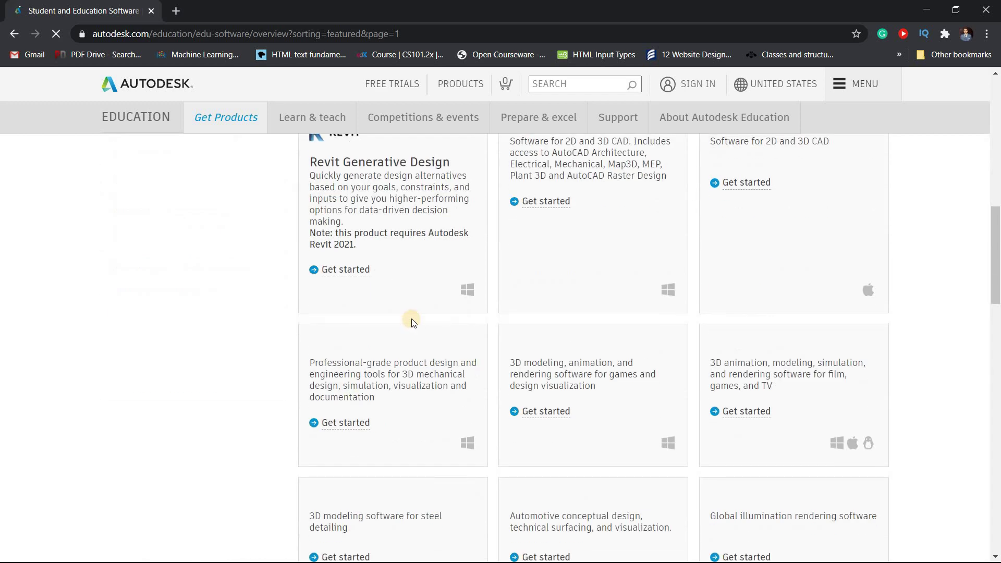
scroll(412, 318, up, 15)
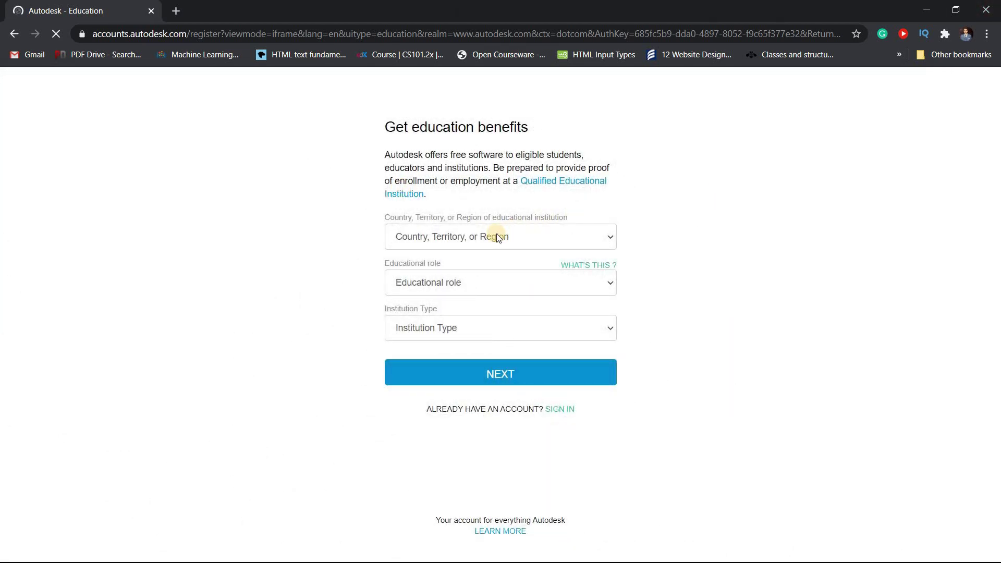
Step: Set country to Pakistan, role to Student, and institution type to University/Post-Secondary
click(575, 236)
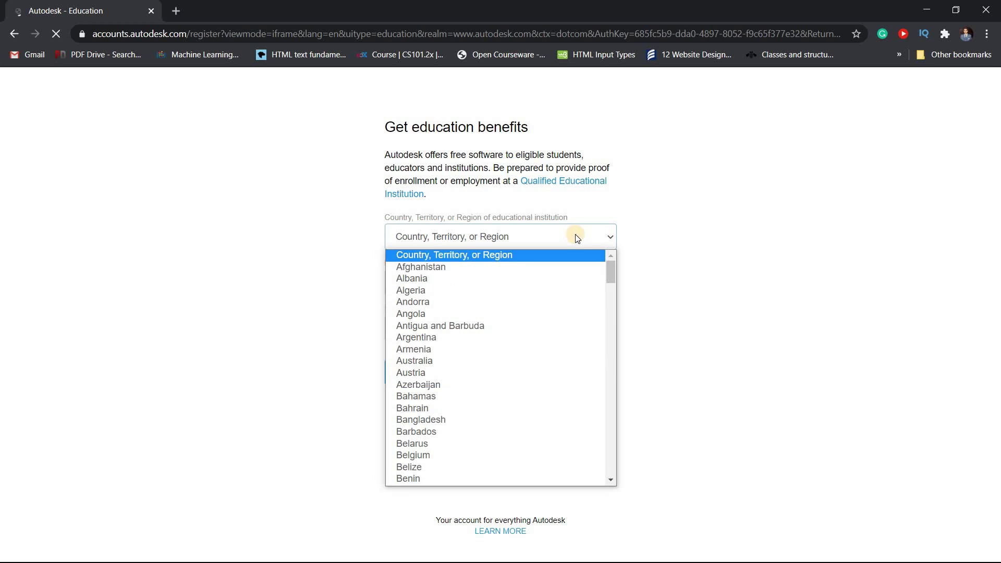
key(p)
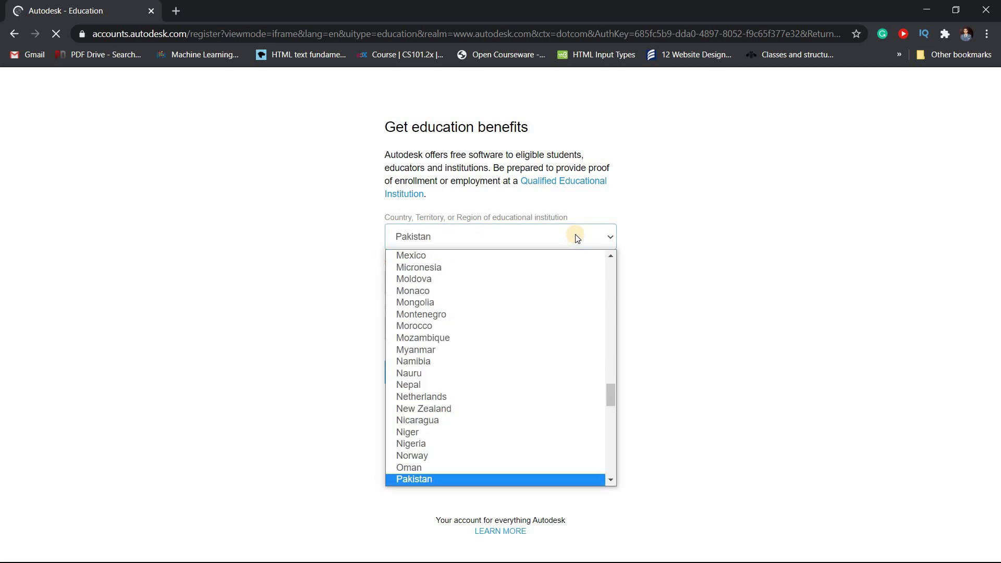
key(Return)
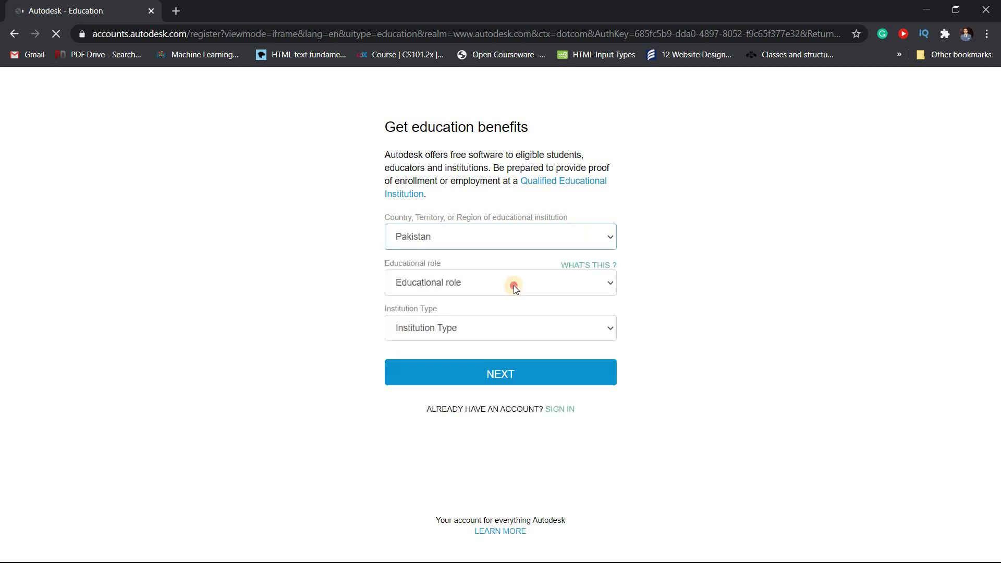
click(514, 286)
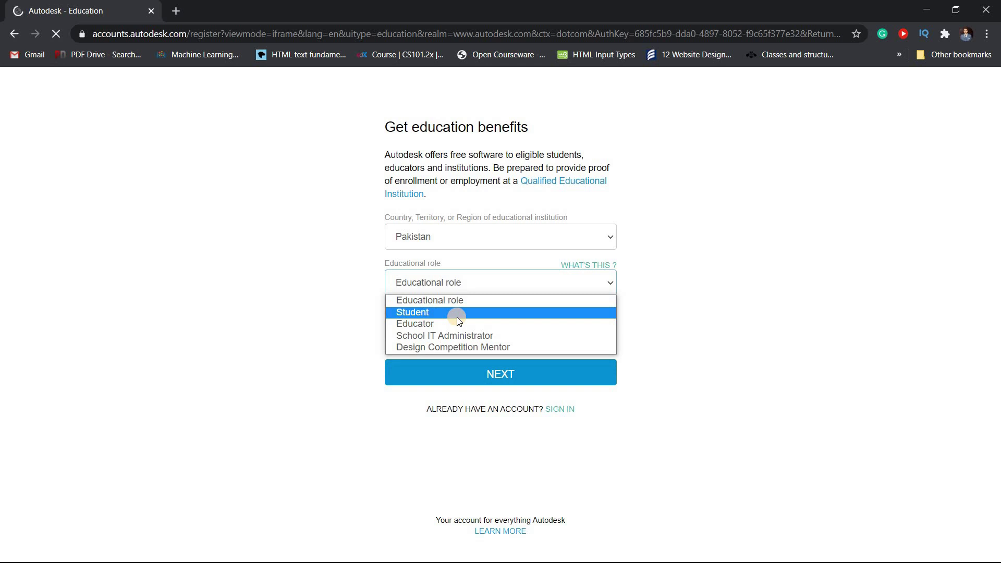
click(458, 312)
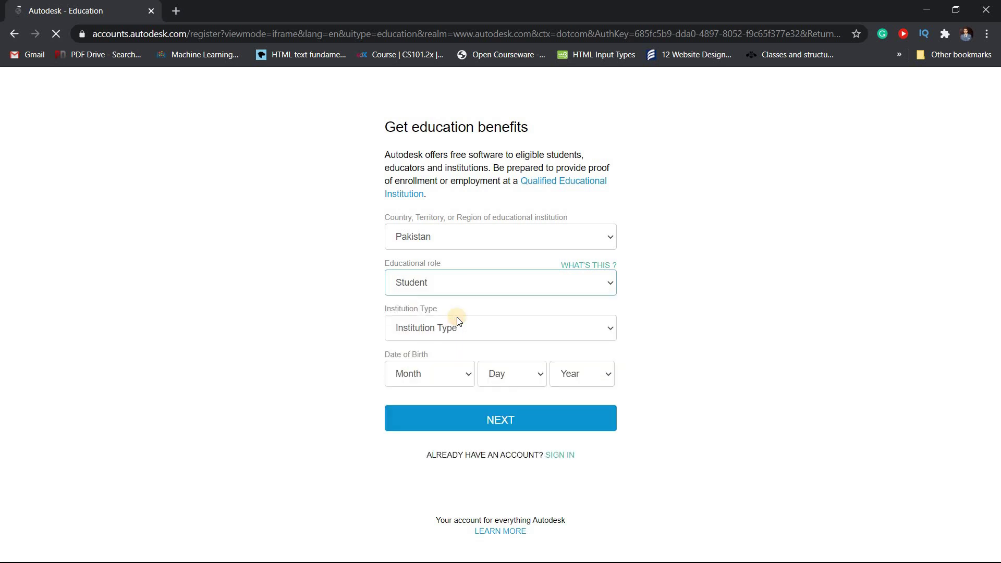
click(470, 329)
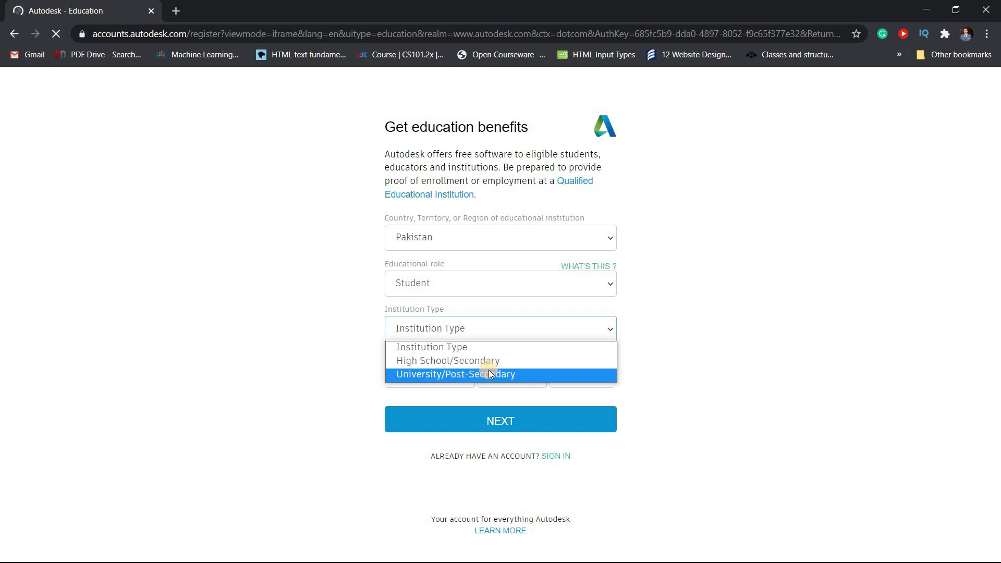
click(491, 374)
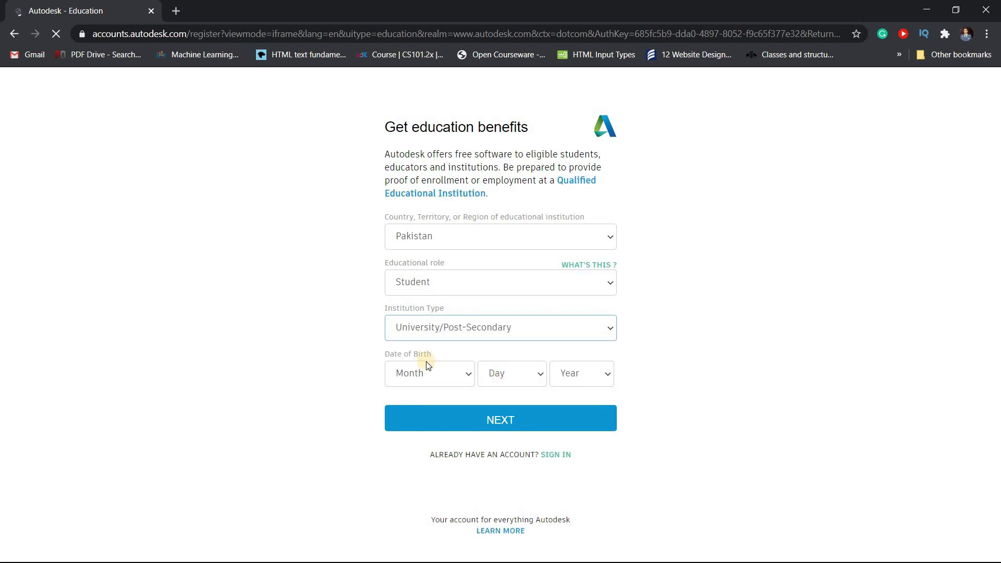
click(438, 379)
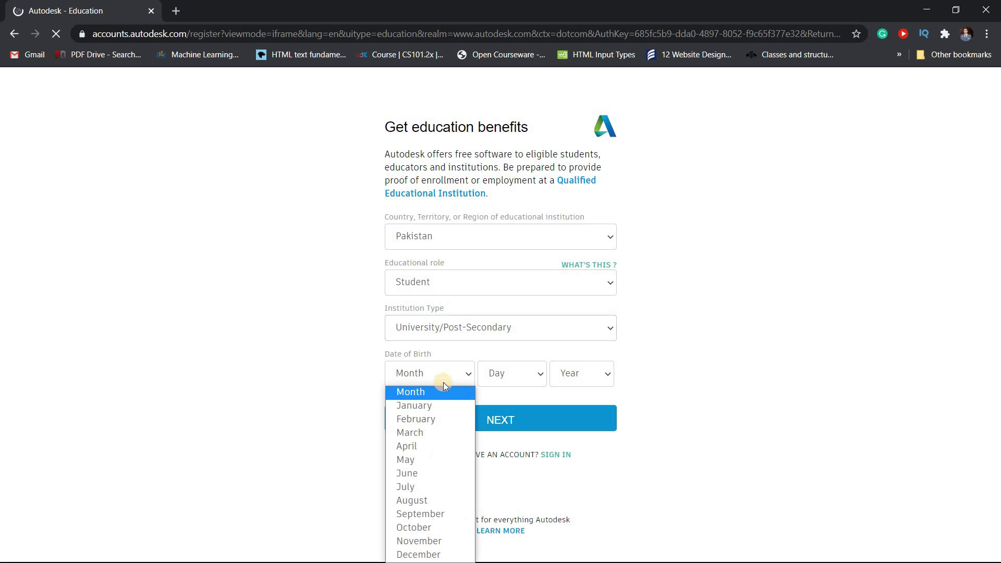
click(436, 433)
click(500, 382)
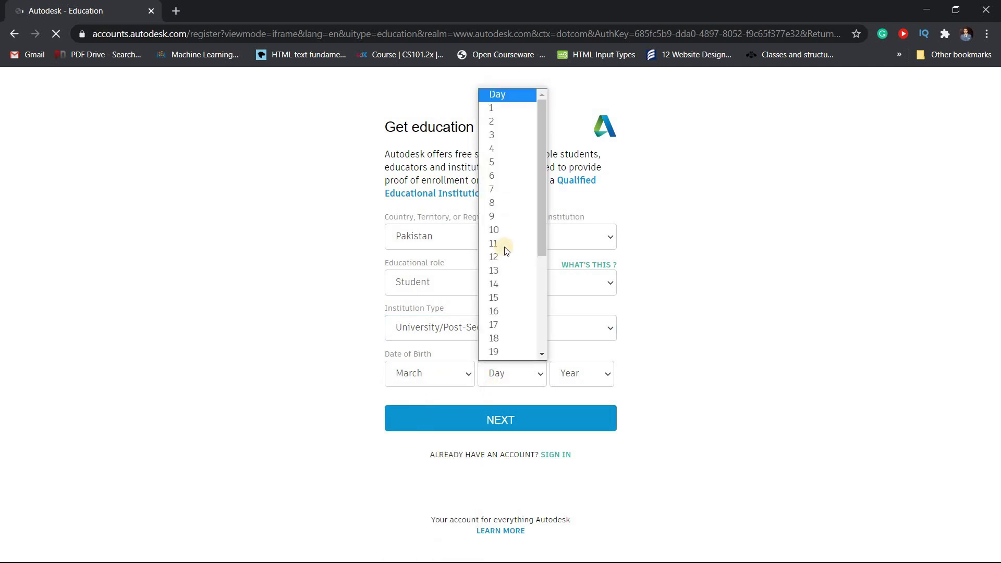
scroll(509, 356, down, 1)
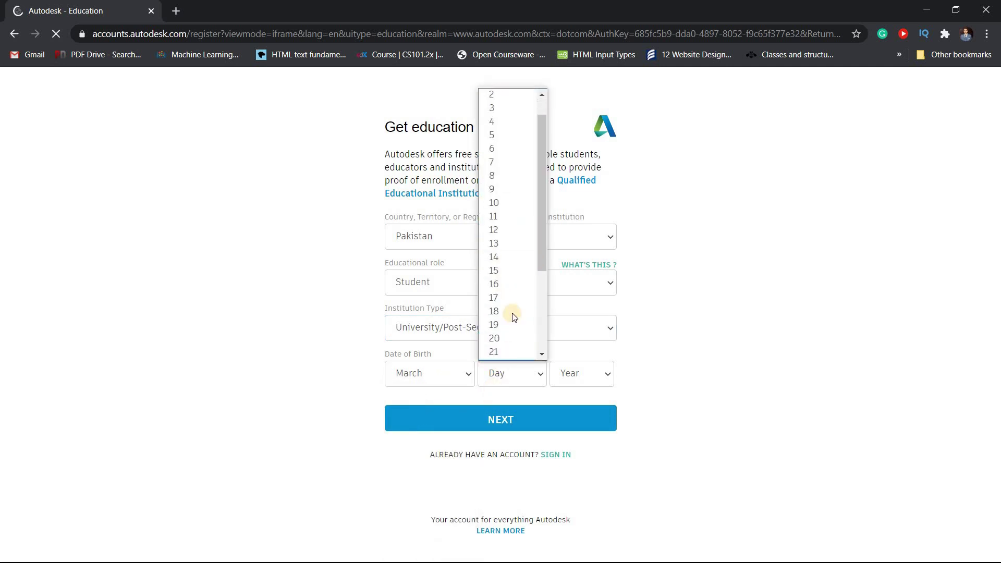
click(513, 331)
click(507, 376)
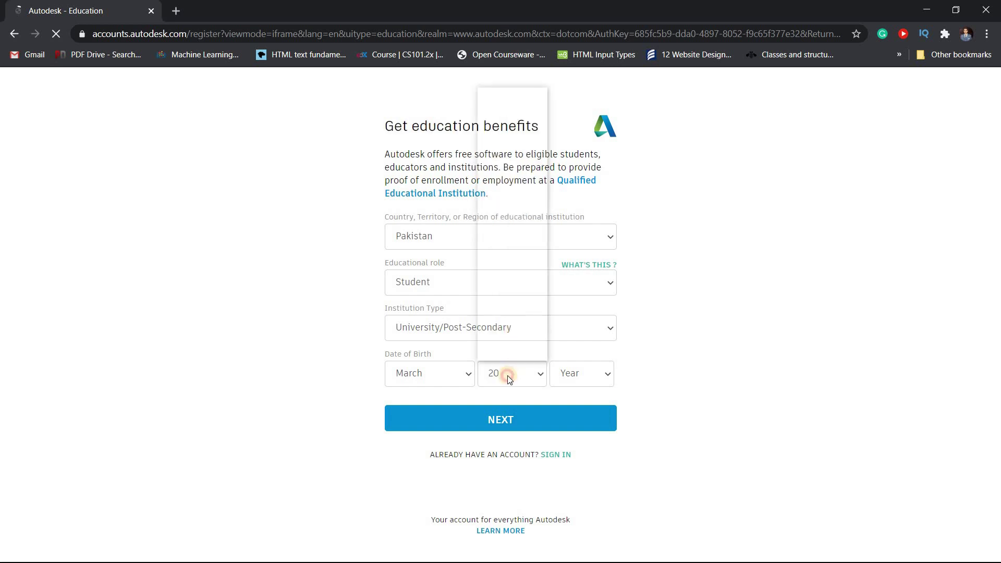
scroll(502, 354, down, 1)
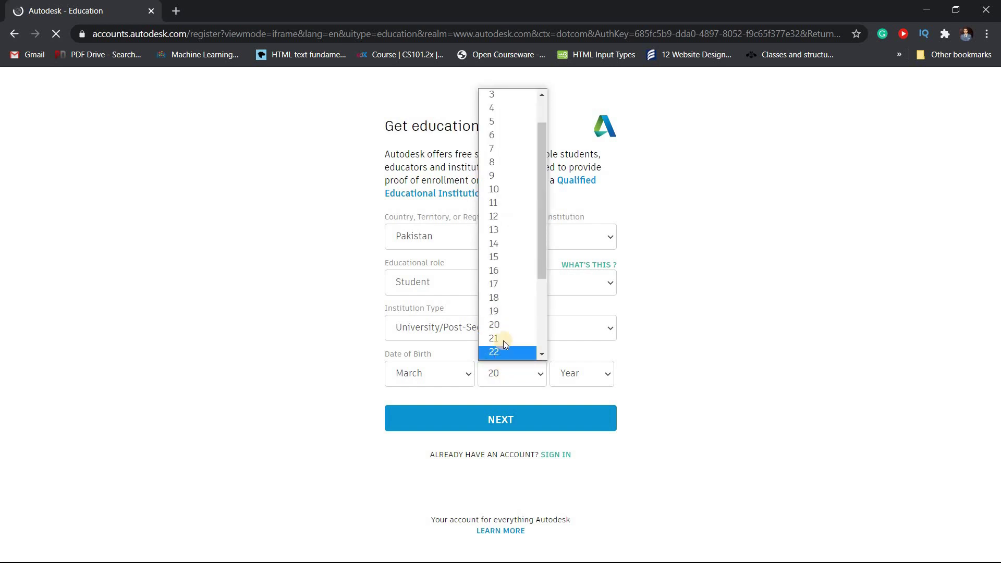
click(502, 340)
click(512, 366)
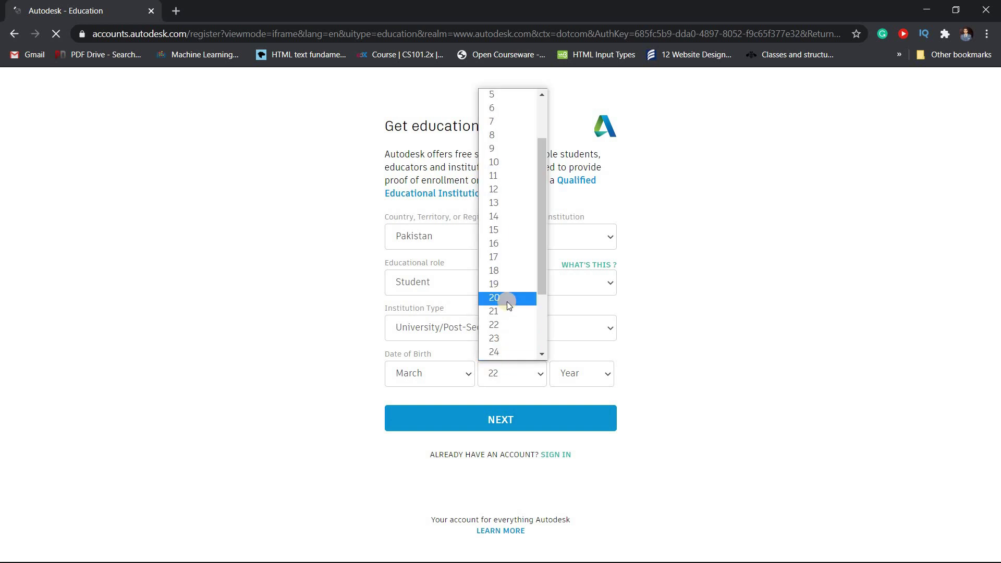
click(505, 314)
click(567, 380)
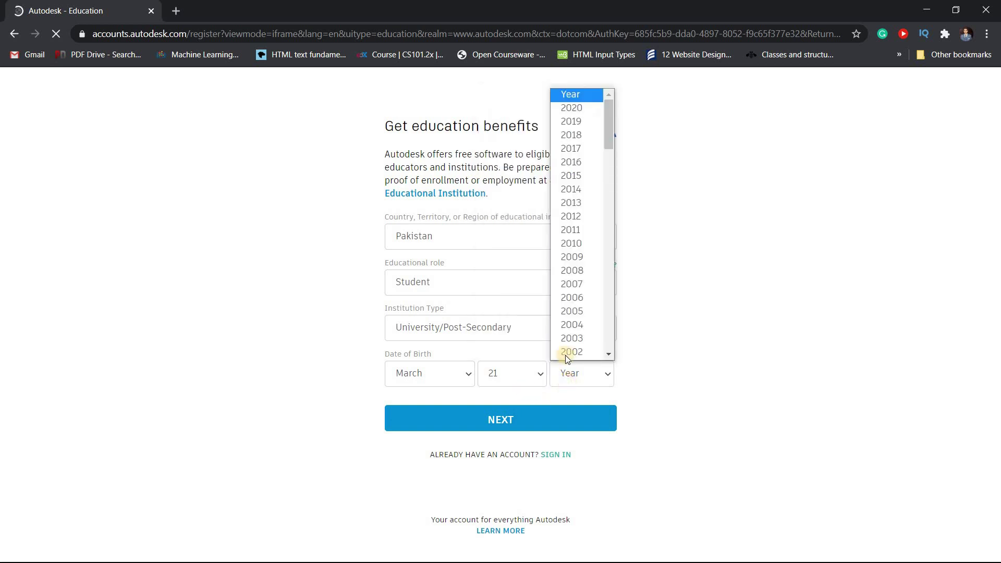
scroll(575, 359, down, 2)
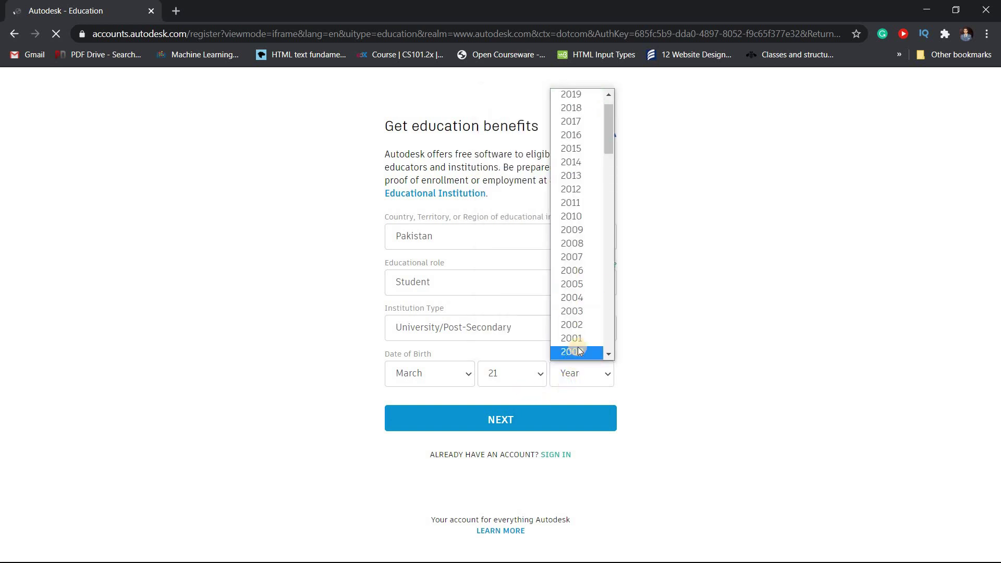
click(580, 324)
click(498, 416)
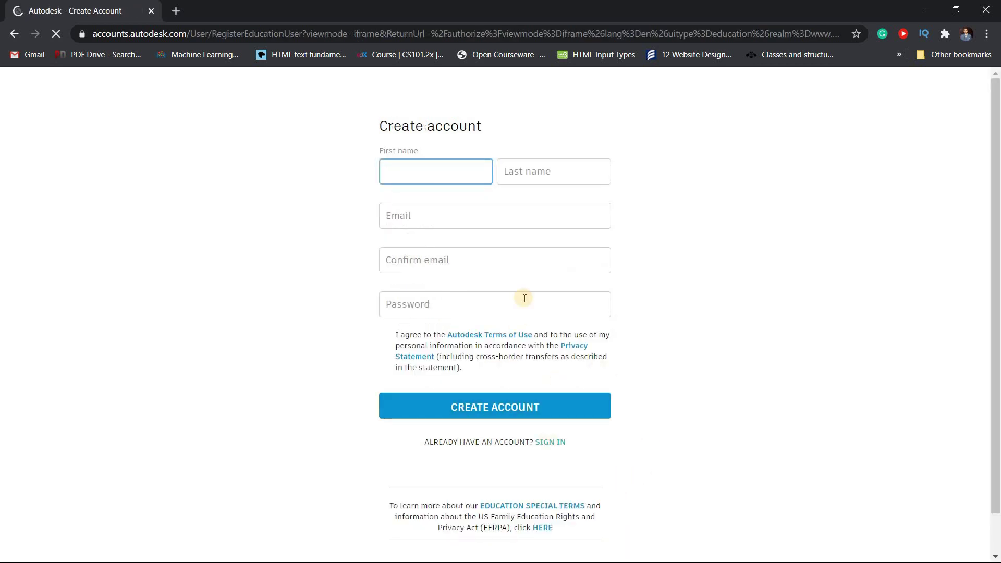
Step: Fill in the student's first name, last name and e-mail address
click(440, 170)
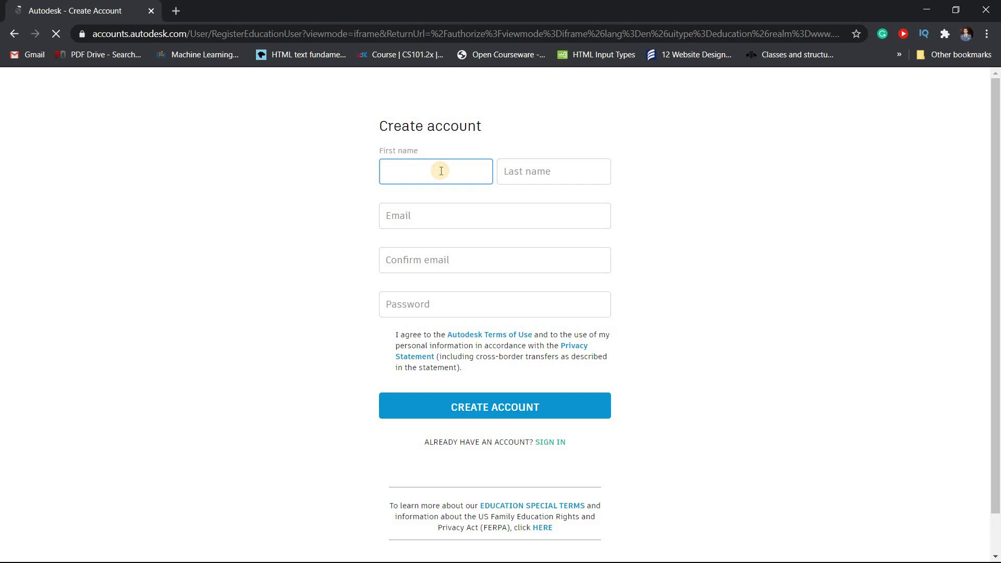
key(Tab)
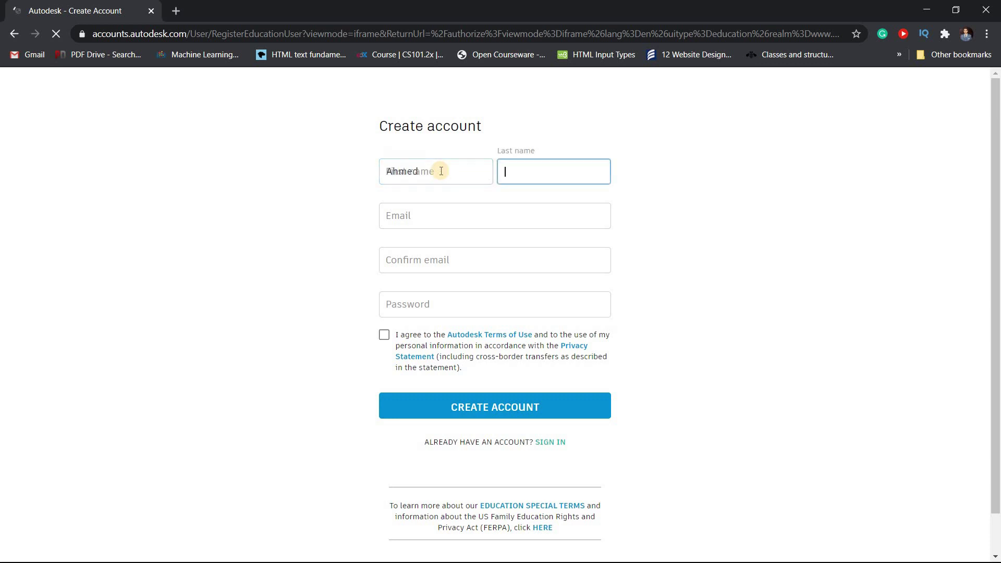
click(477, 172)
click(529, 167)
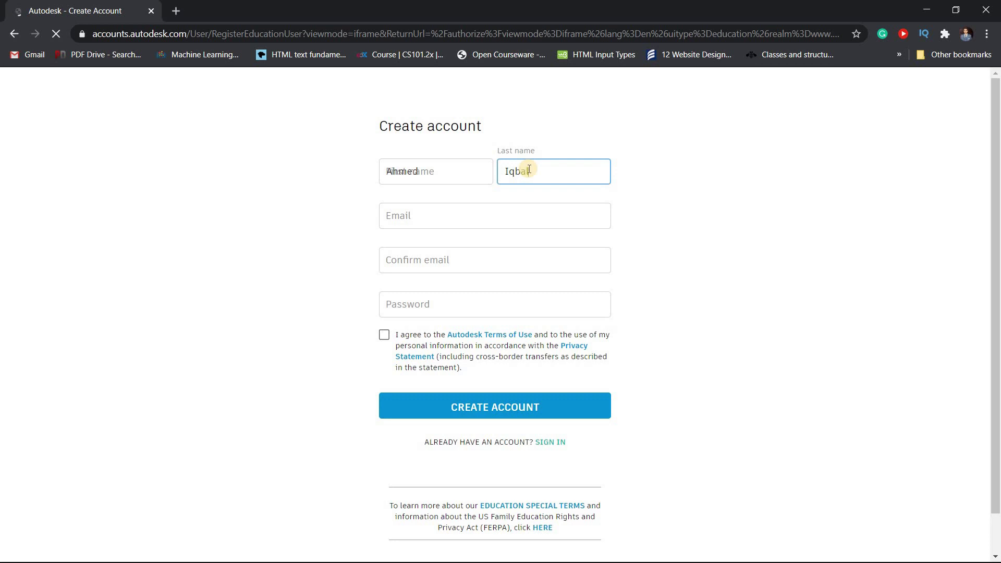
key(Tab)
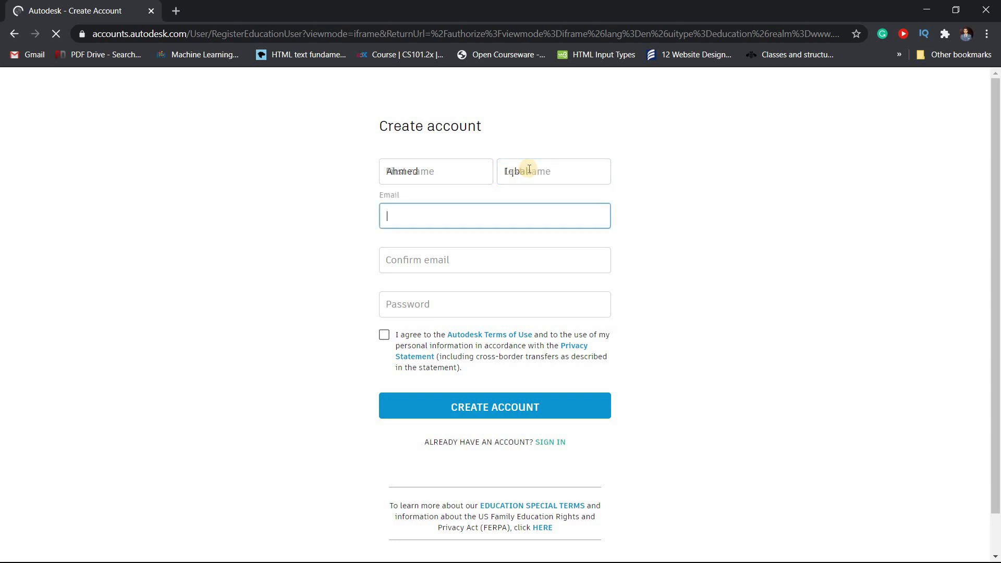
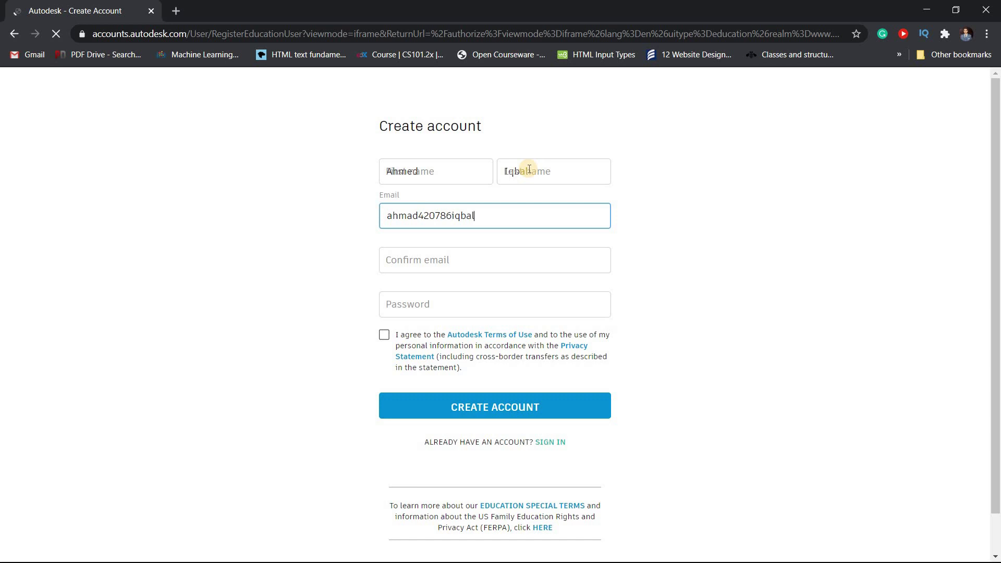
Step: Enter the account password, accept the Terms of Use, and create the account
click(419, 305)
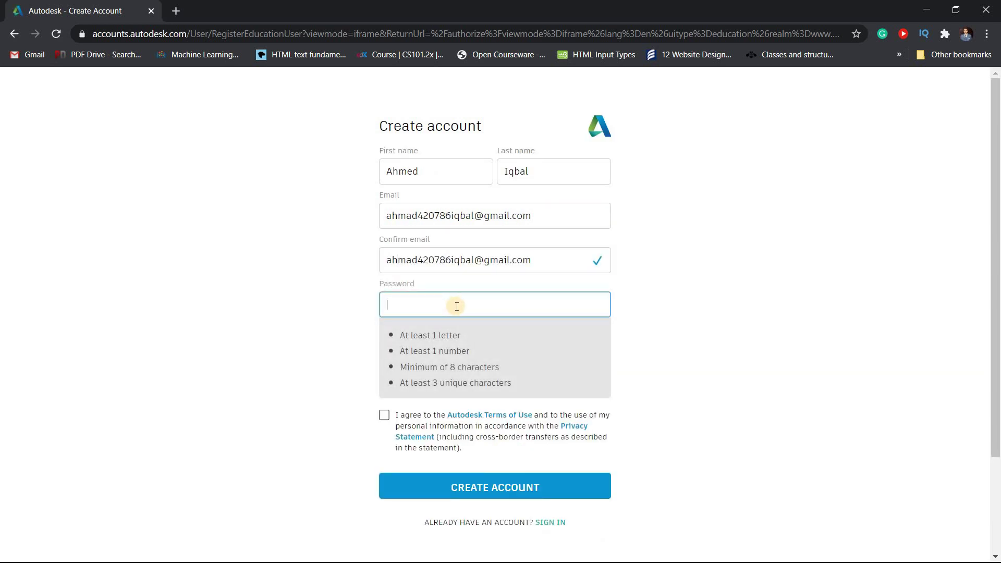
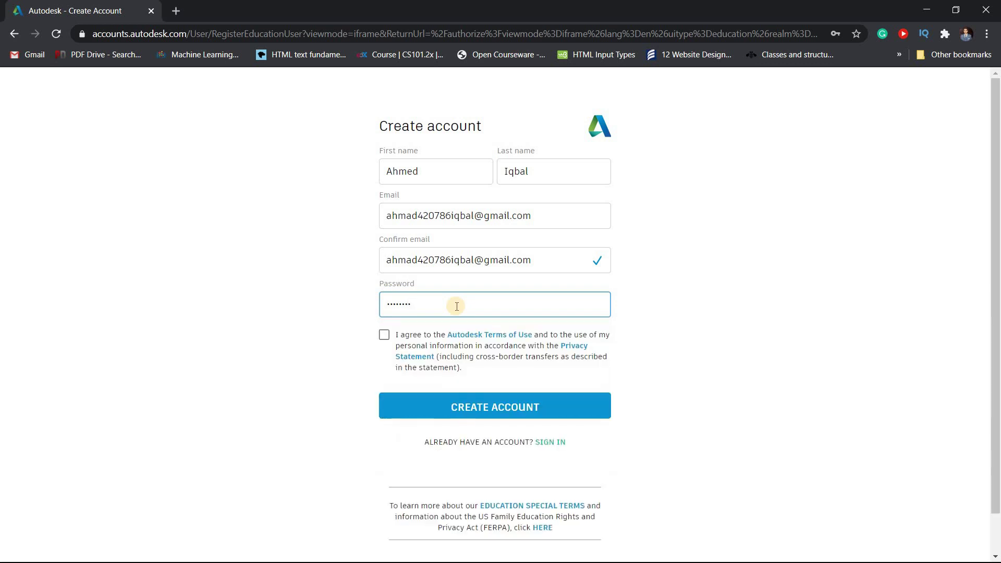
click(384, 335)
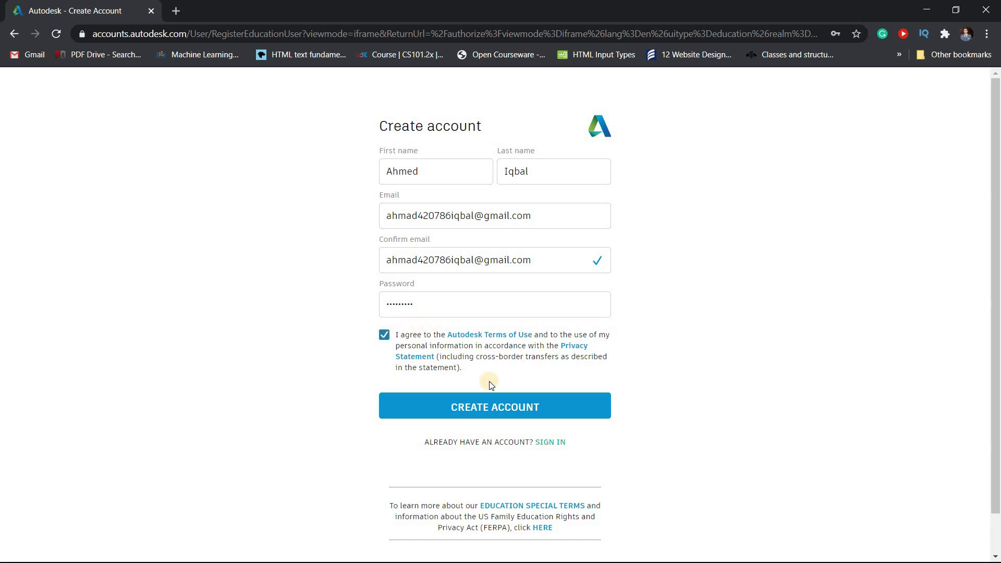
click(496, 411)
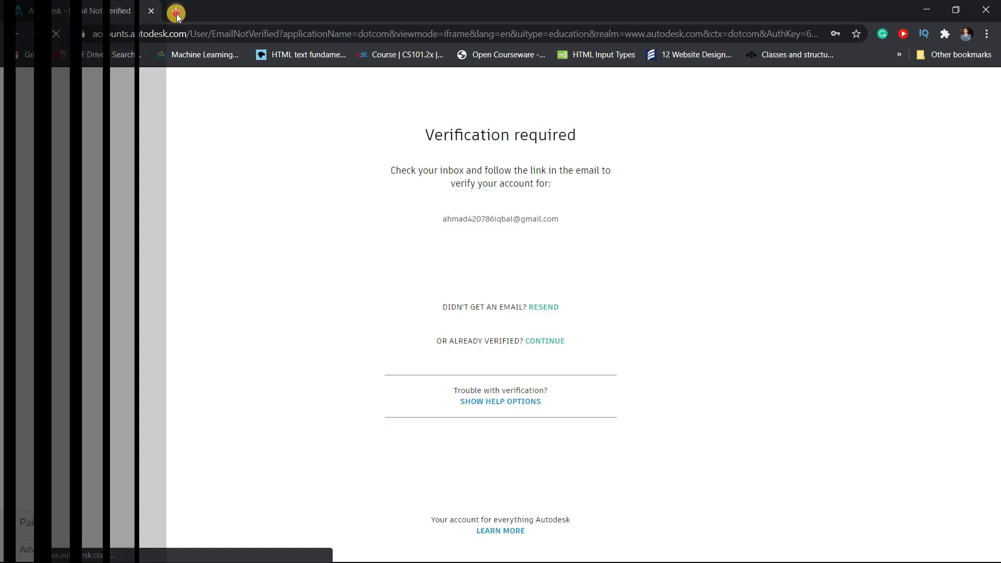
Step: In a new tab, open the 'Verify your Autodesk account' email in Gmail
click(176, 11)
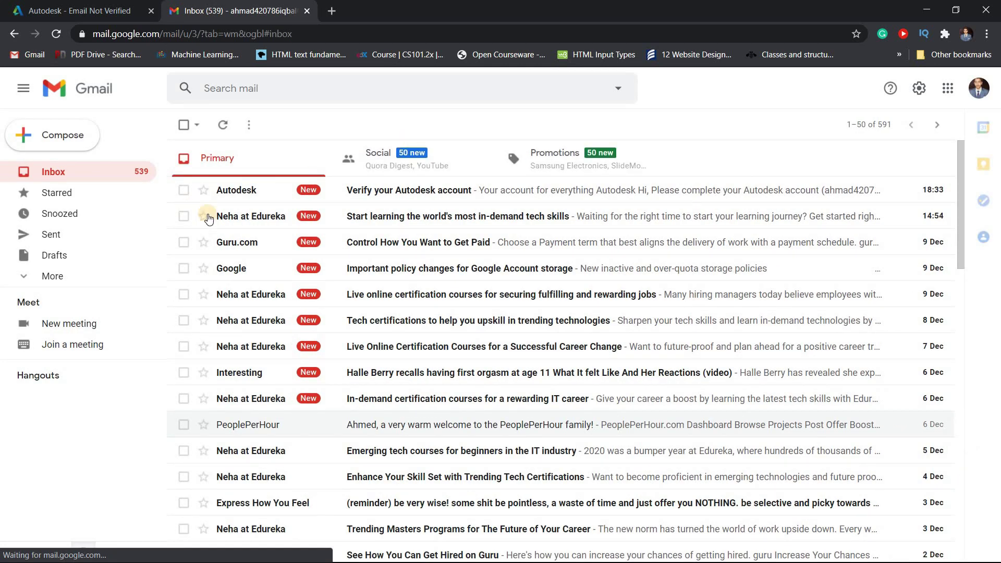
click(358, 188)
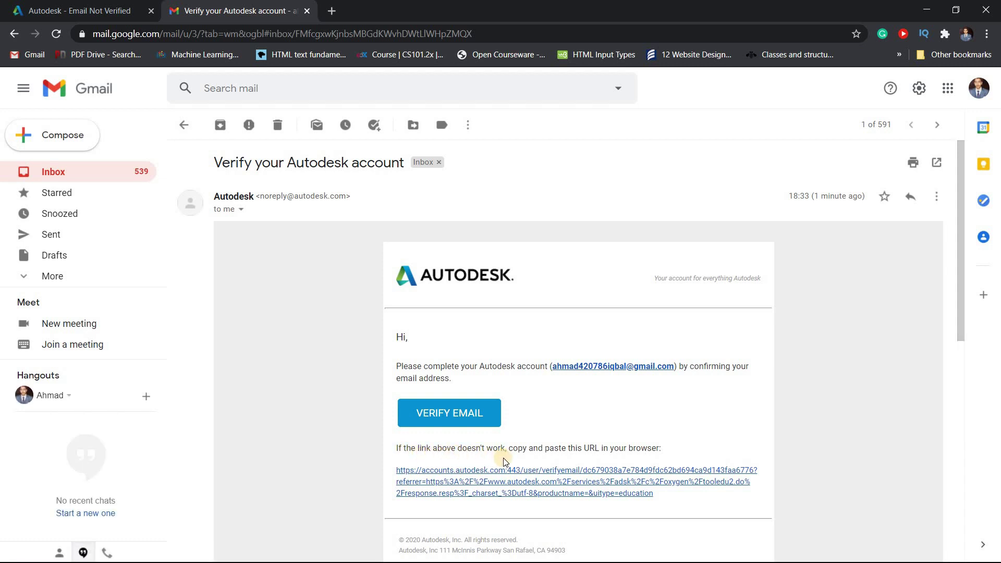
Step: Verify the e-mail, opt in to Autodesk messages, finish, and reload the stalled page
click(451, 412)
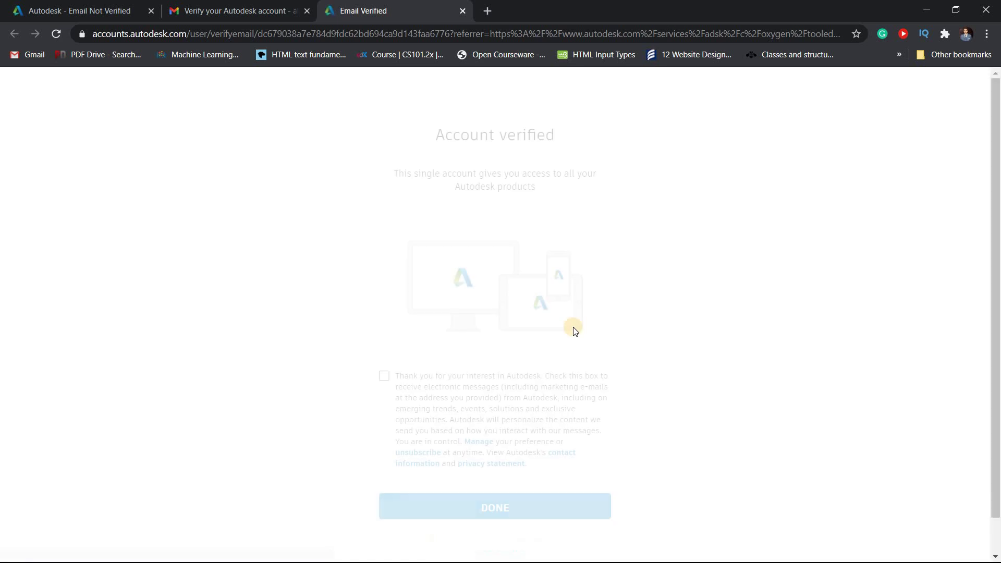
click(393, 380)
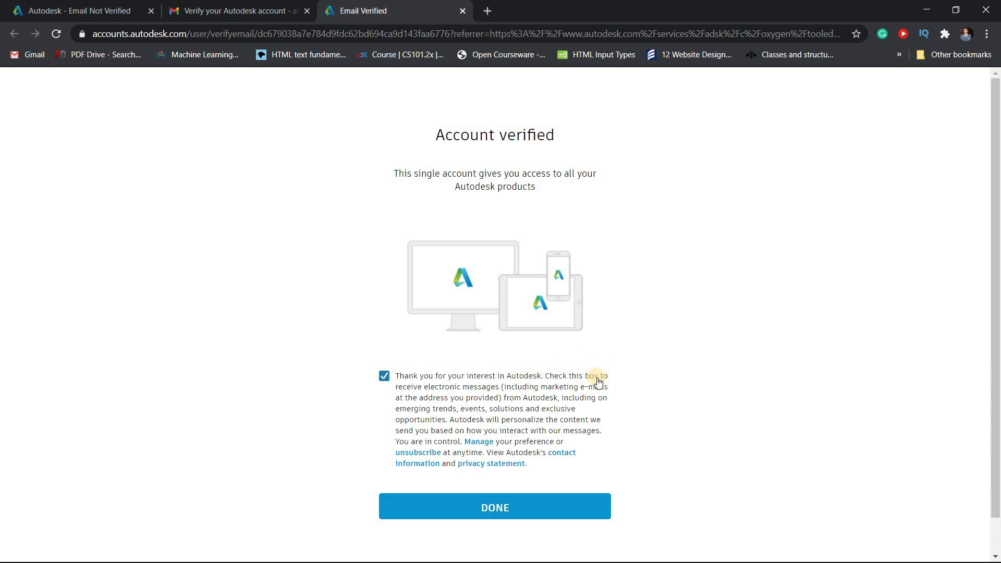
click(489, 508)
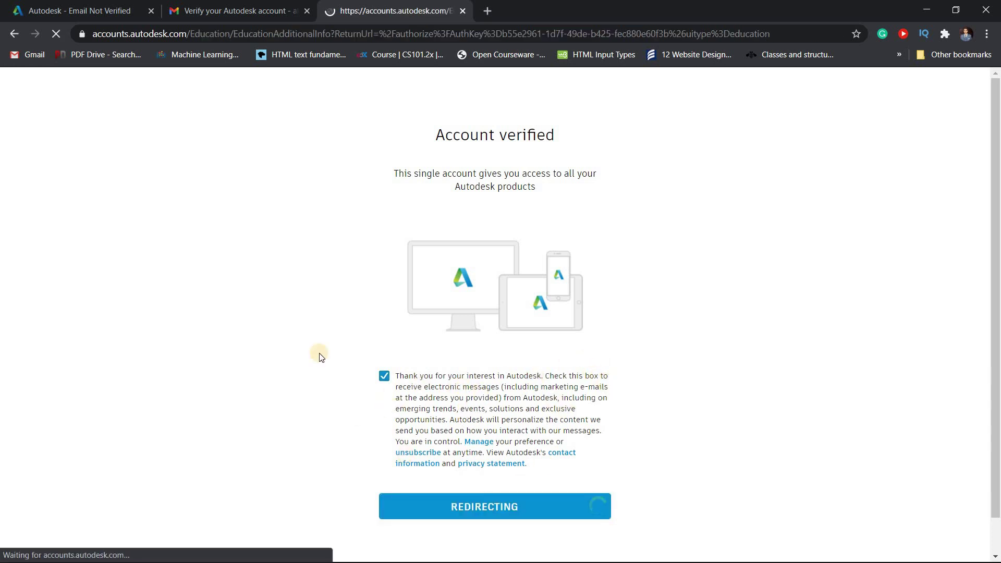
click(55, 34)
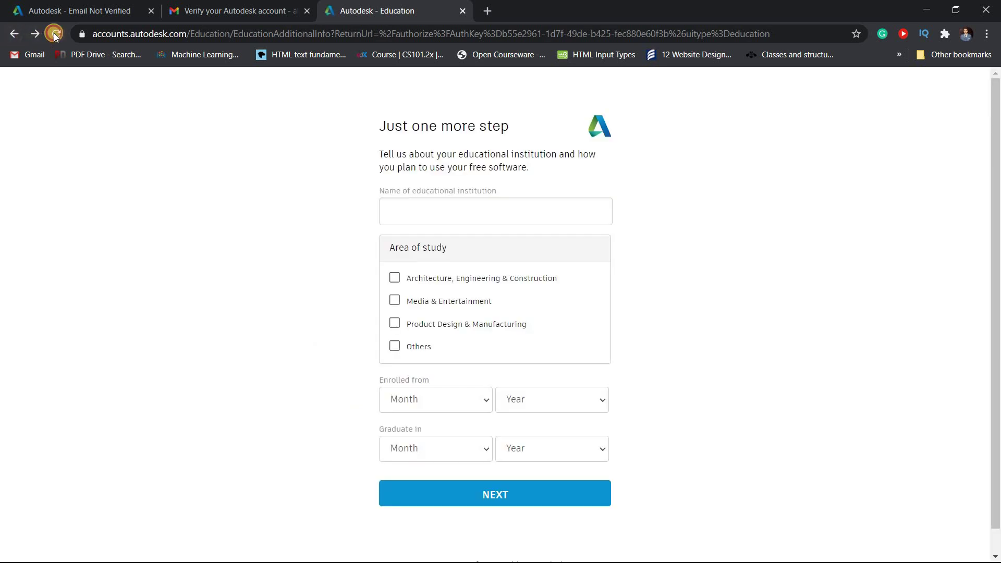
Step: Paste the institution name, pick Architecture, Engineering & Construction, and set enrolment to March 2019
click(432, 216)
text(Govt. Wood Working Service Centre, Gujrat)
click(394, 277)
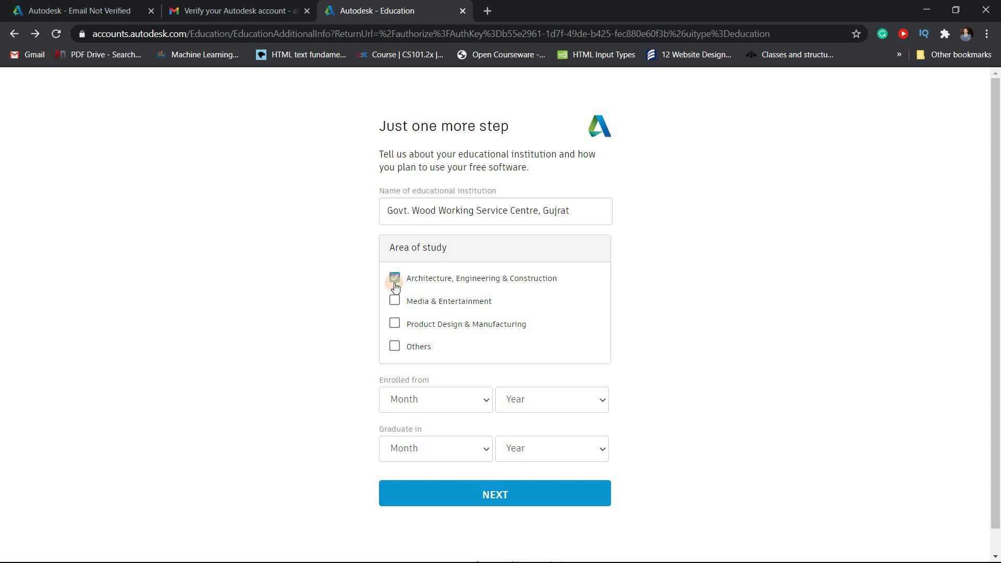
click(440, 398)
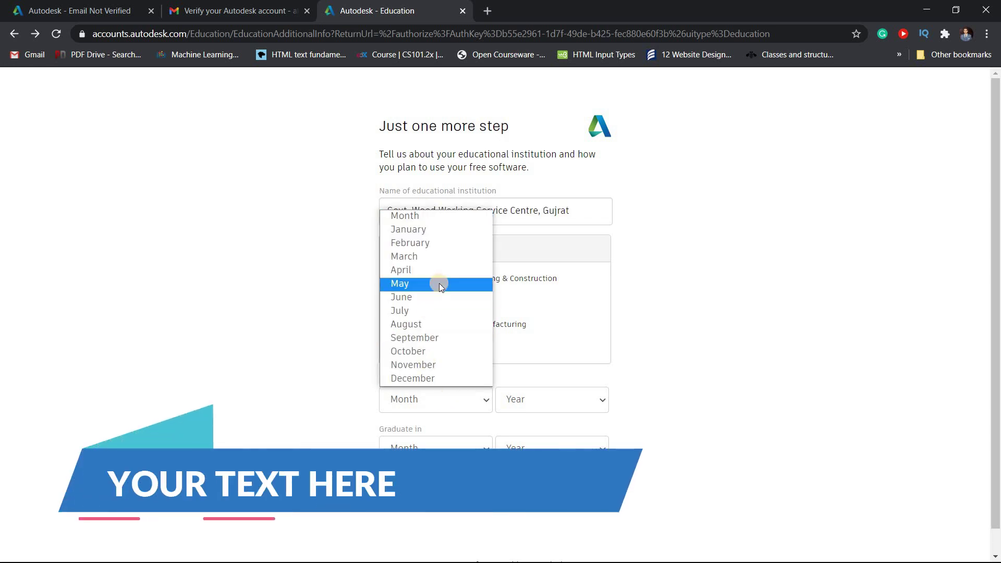
click(439, 259)
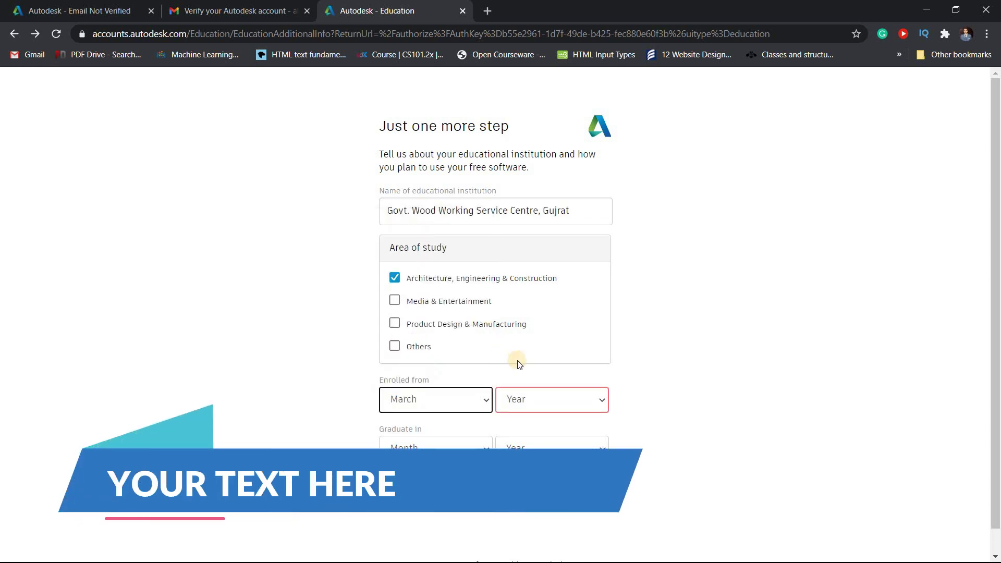
click(546, 398)
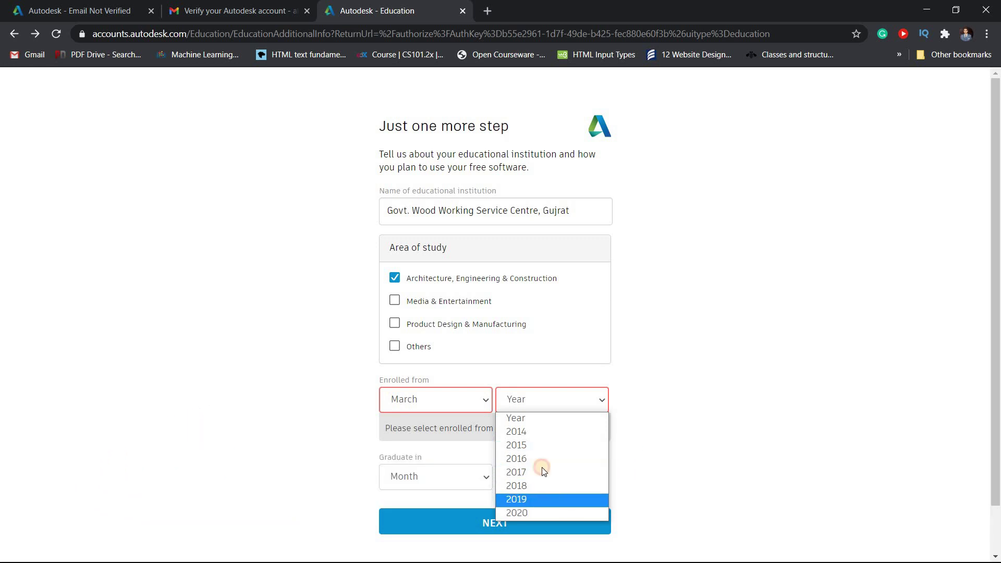
click(551, 499)
Step: Set graduation to March 2024, correcting the year from 2025, and submit the details
click(516, 459)
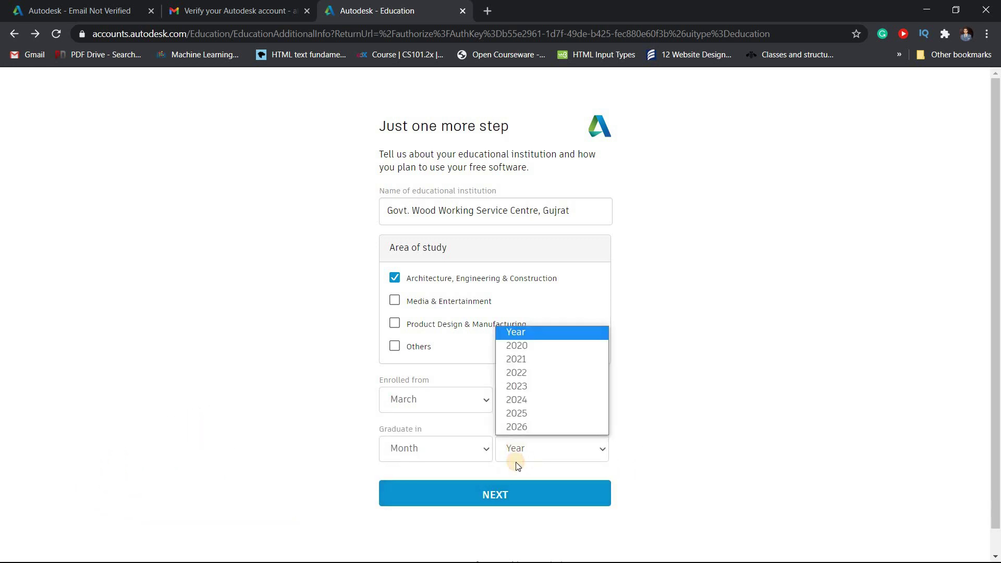
click(540, 409)
click(542, 445)
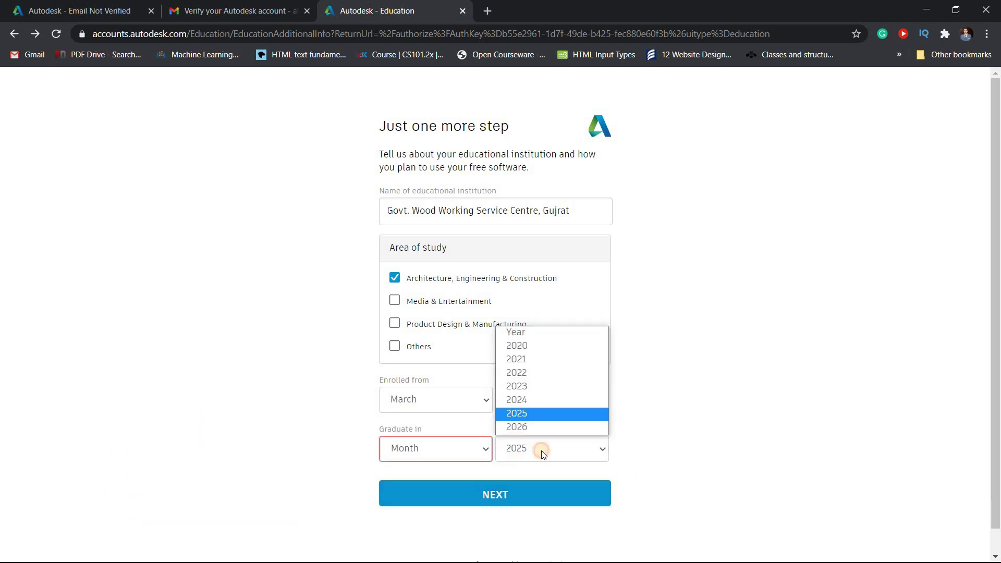
click(518, 400)
click(460, 447)
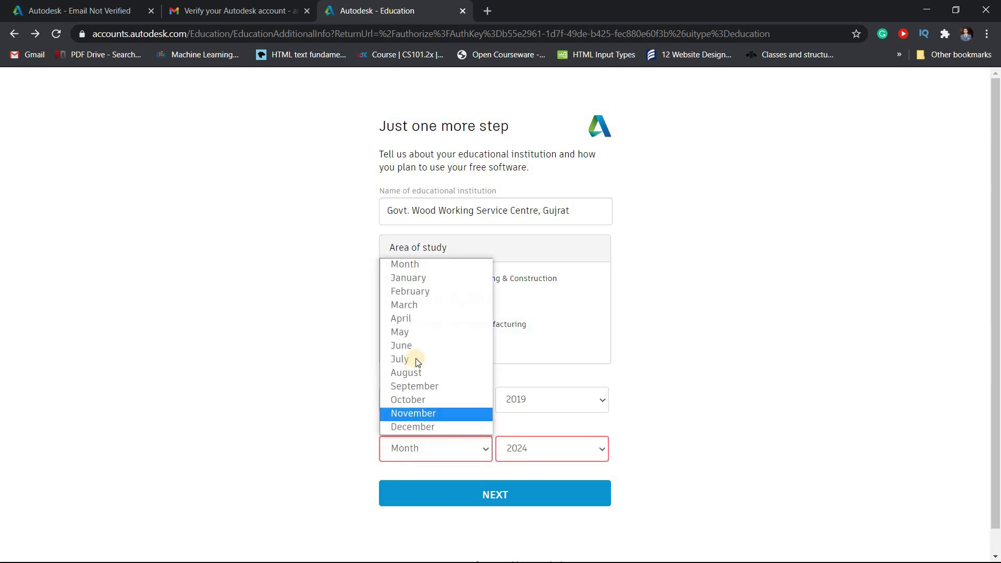
click(434, 305)
click(487, 495)
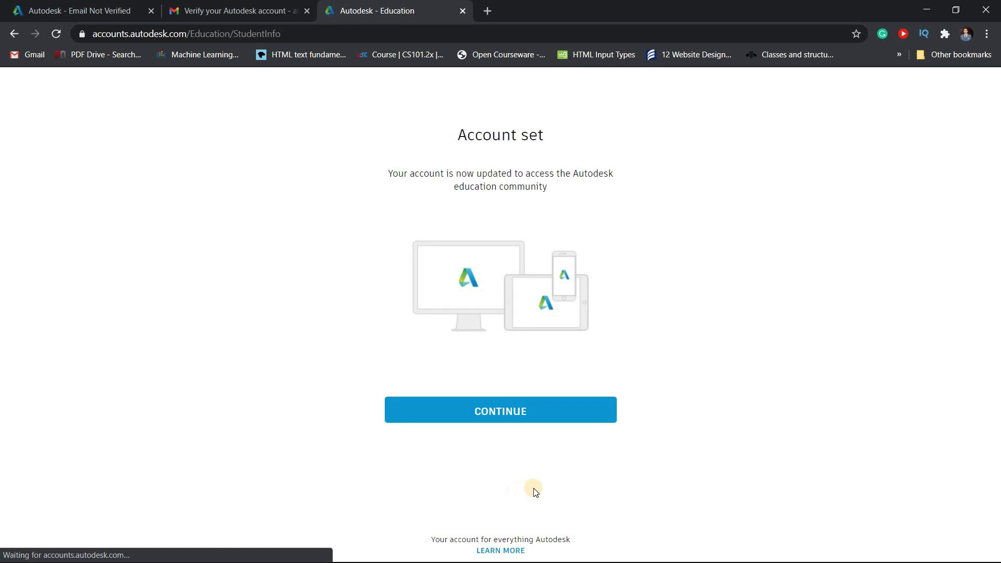
Step: Sign in with the account e-mail, password and authenticator security code
click(533, 408)
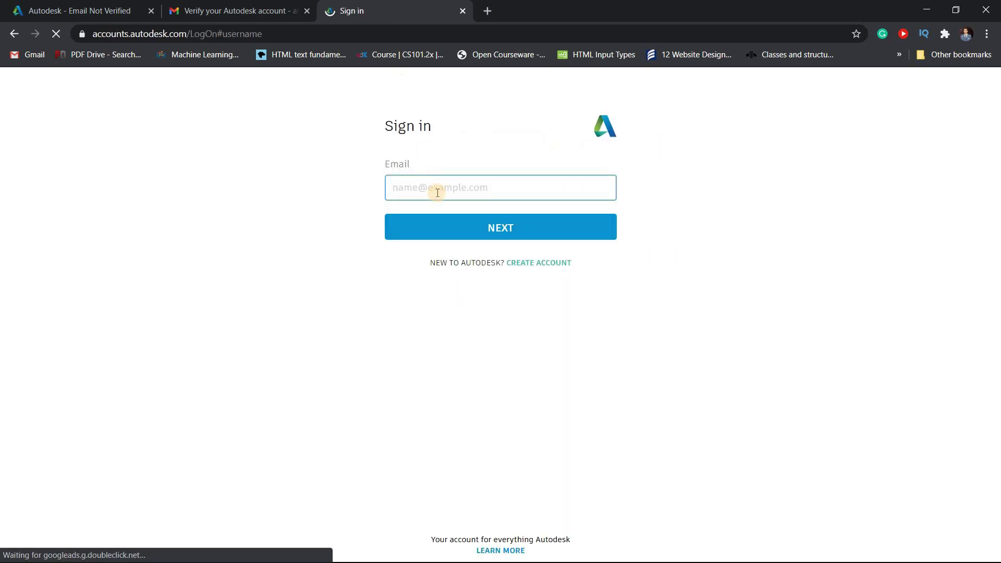
text(ahme)
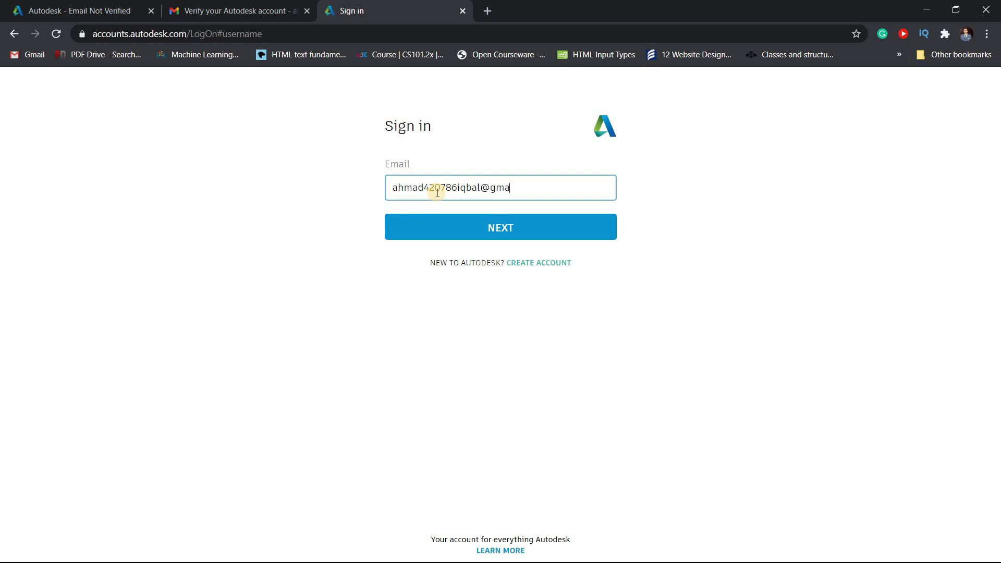
key(Return)
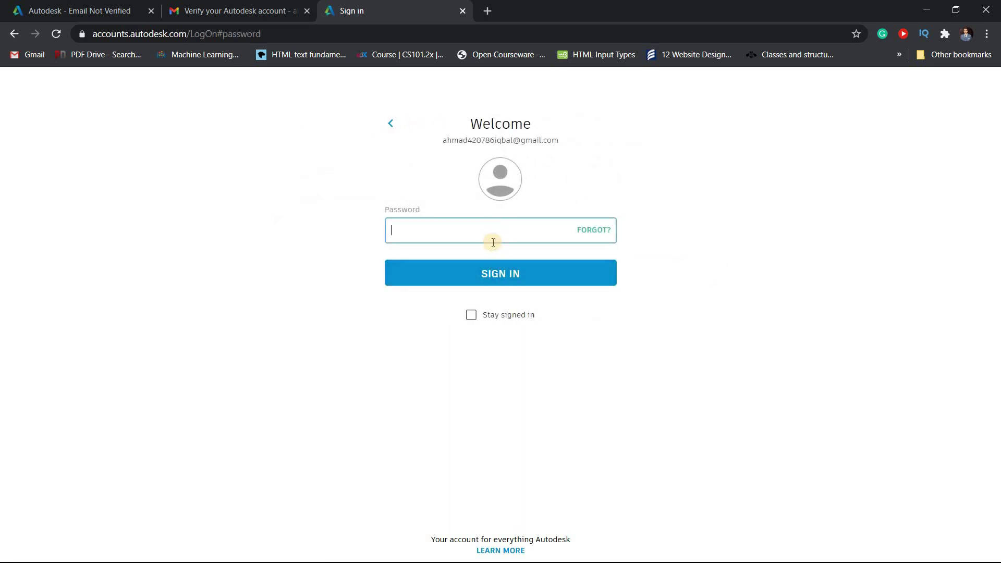
text(••••••••)
key(Return)
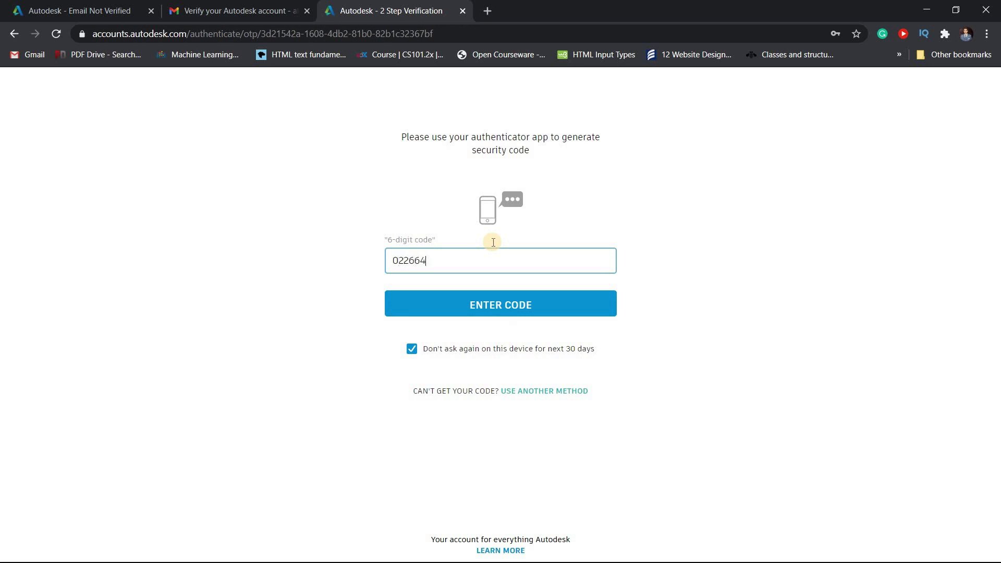
key(Return)
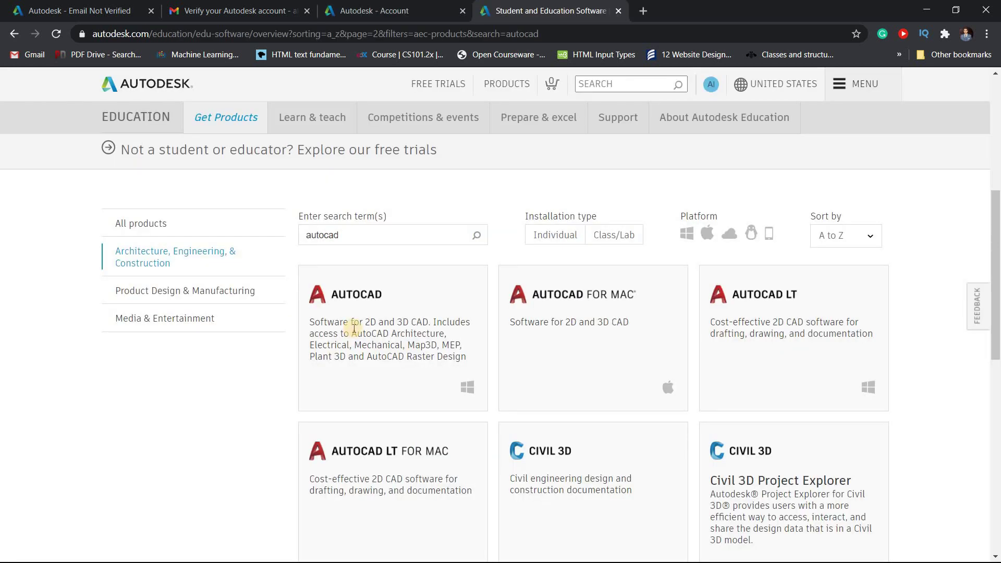
Step: Go via the free-trials page to Unlock student access and scroll to the AutoCAD card
double_click(356, 323)
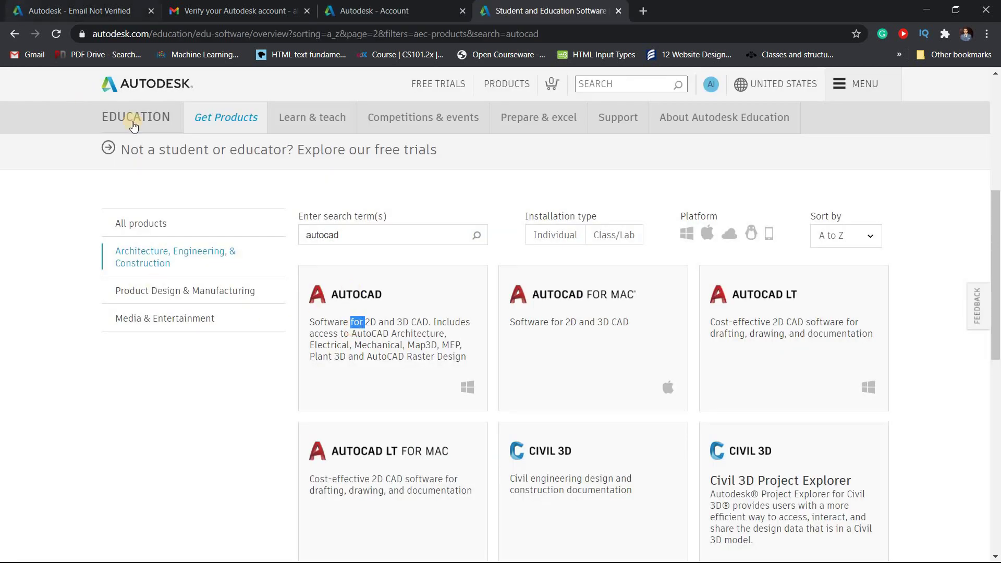
click(157, 160)
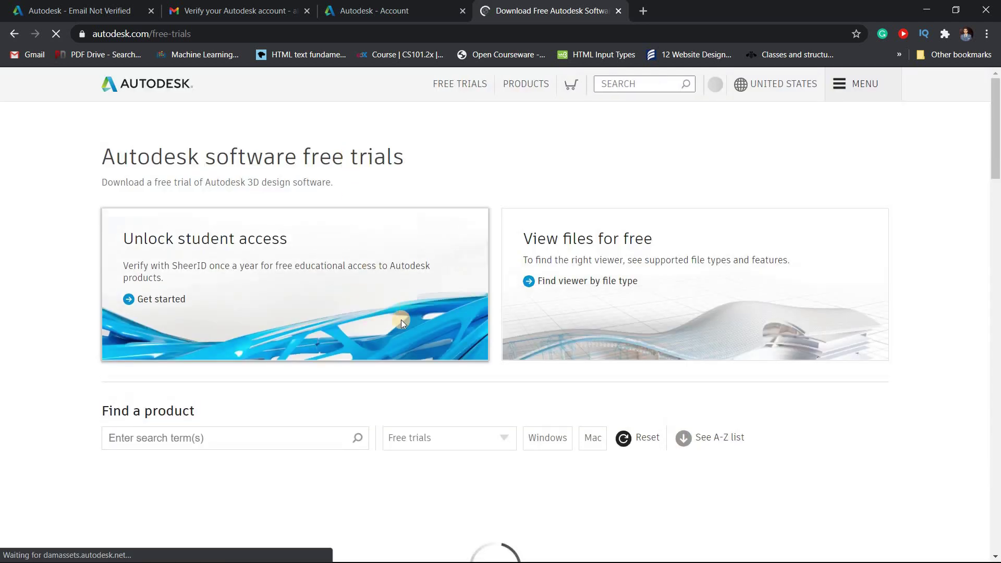
click(209, 299)
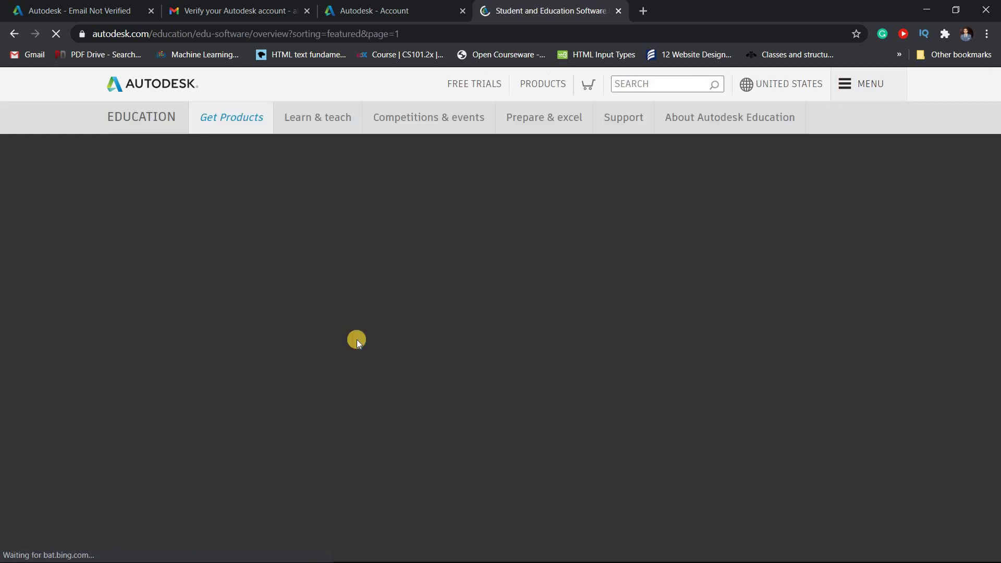
scroll(357, 342, down, 4)
scroll(357, 341, down, 1)
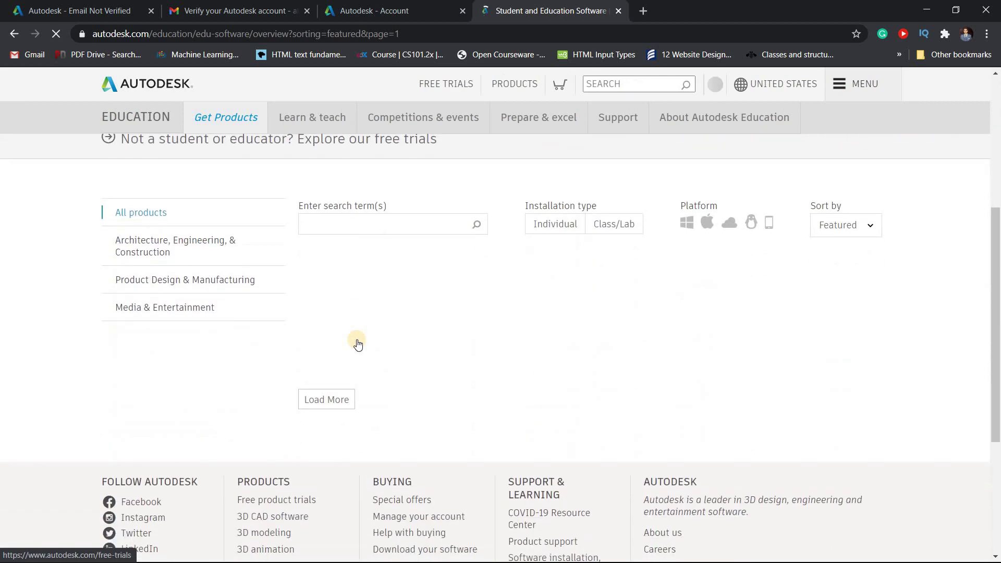
scroll(357, 341, up, 5)
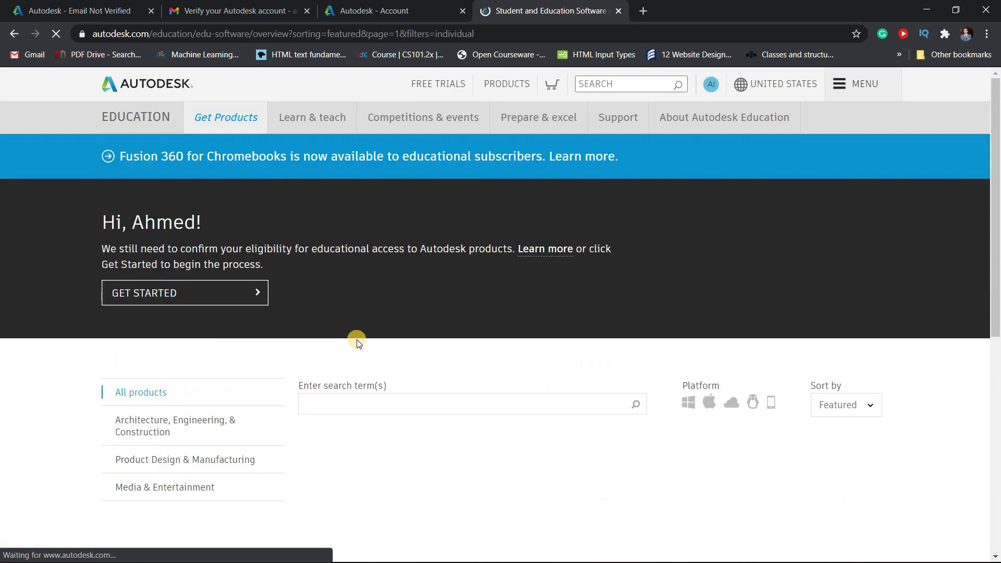
scroll(394, 354, down, 7)
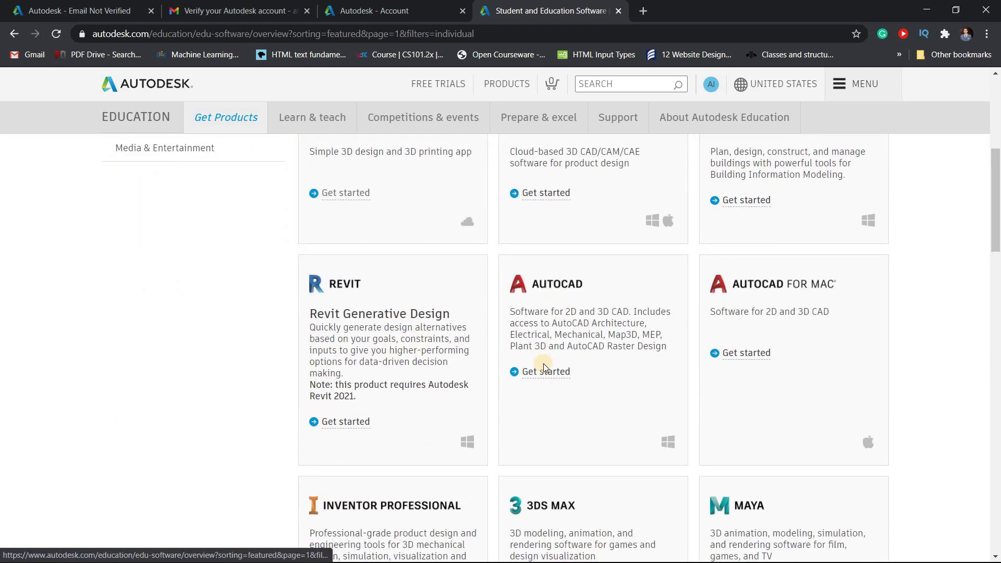
Step: Request AutoCAD education access and confirm the pre-filled eligibility details
click(545, 371)
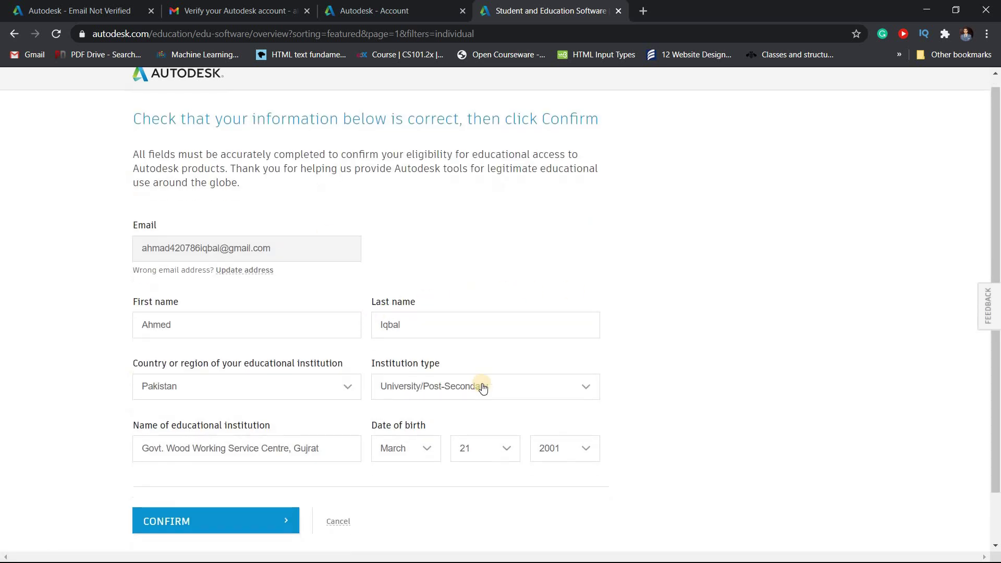
scroll(474, 386, down, 1)
click(180, 466)
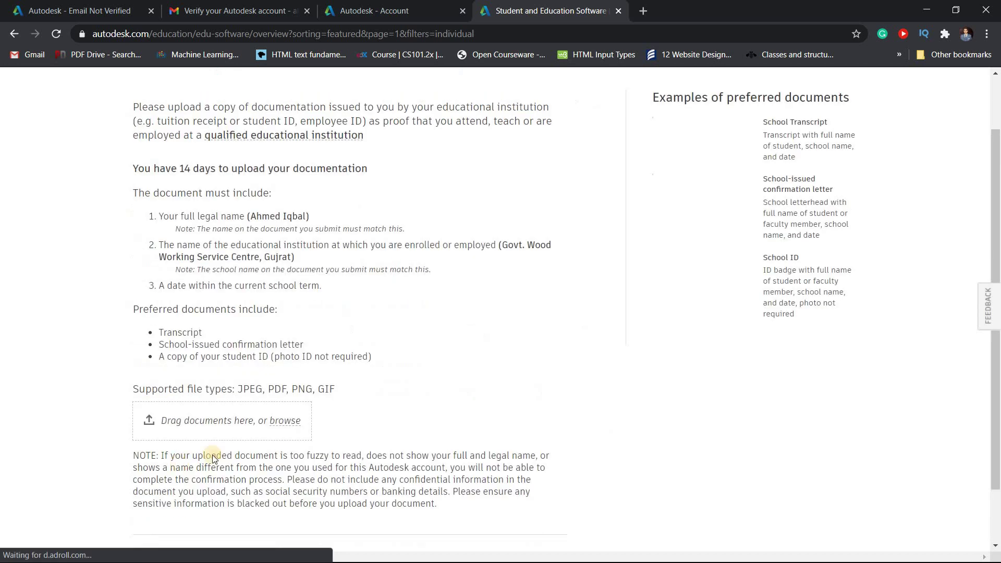
Step: Attach WIN_20200727_15_37_42_Pro.jpg from Pictures > Camera Roll as the enrolment proof document
click(236, 433)
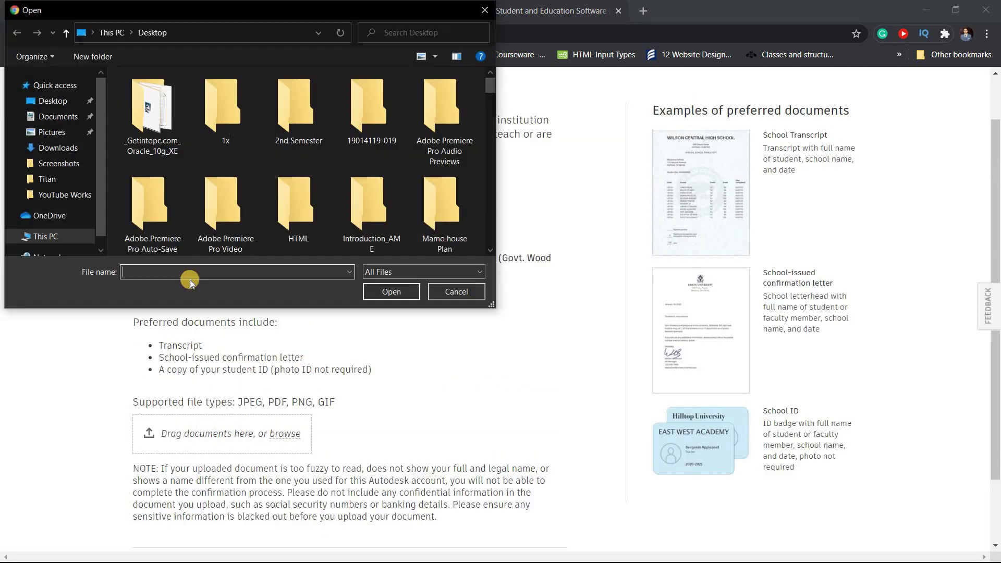
click(64, 236)
double_click(339, 173)
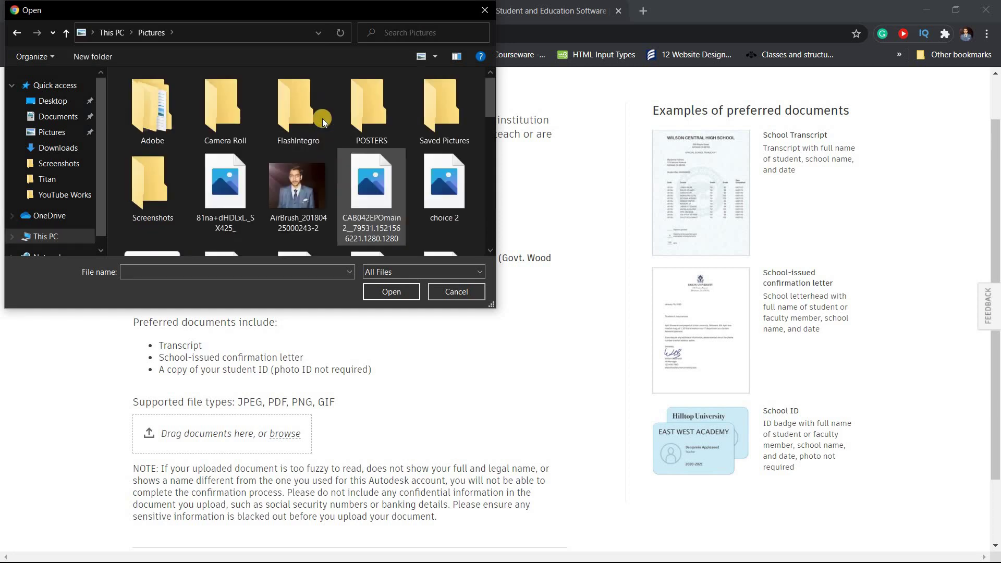
double_click(240, 117)
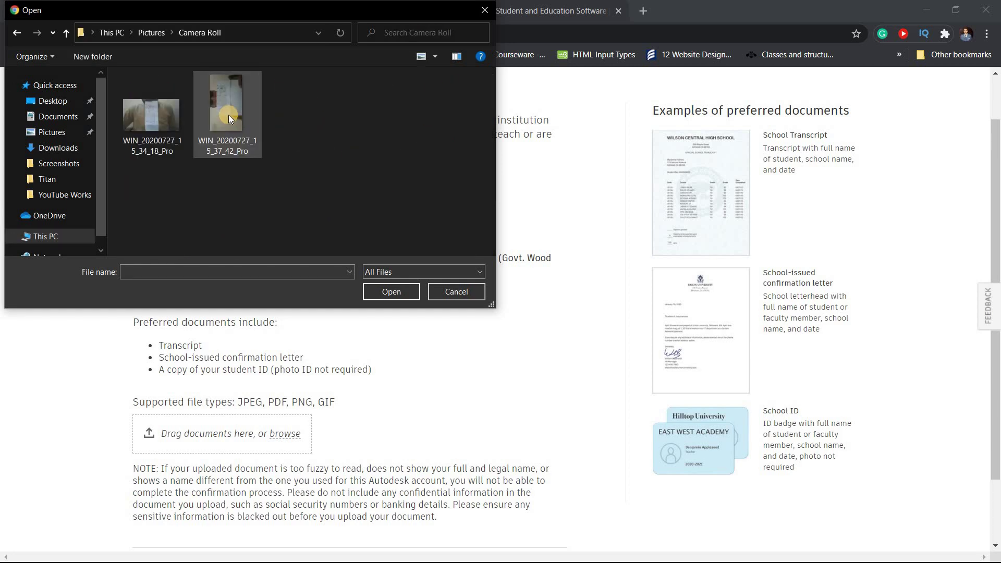
click(215, 105)
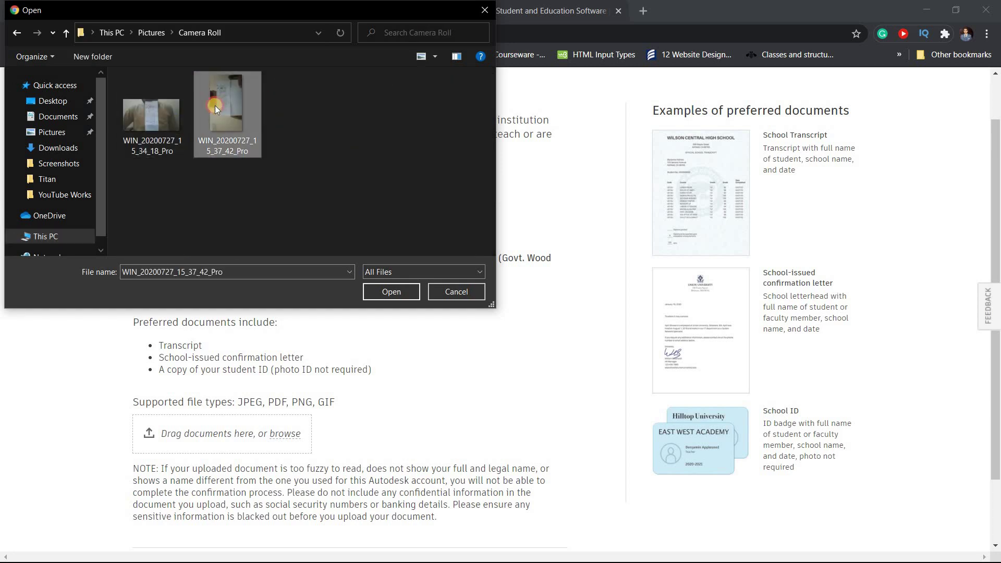
click(391, 295)
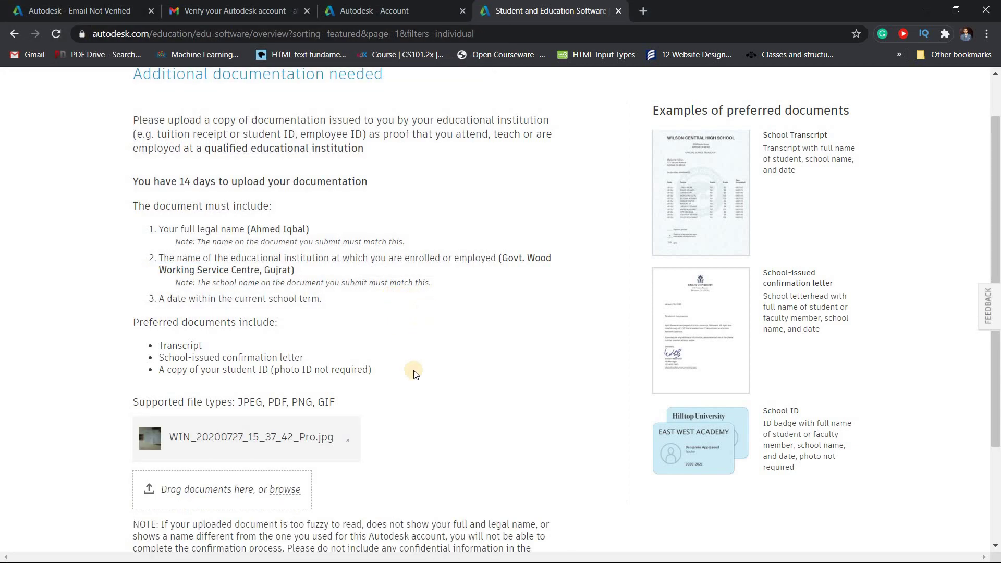
Step: Submit the proof for verification and close the Thank you confirmation page
scroll(415, 372, down, 3)
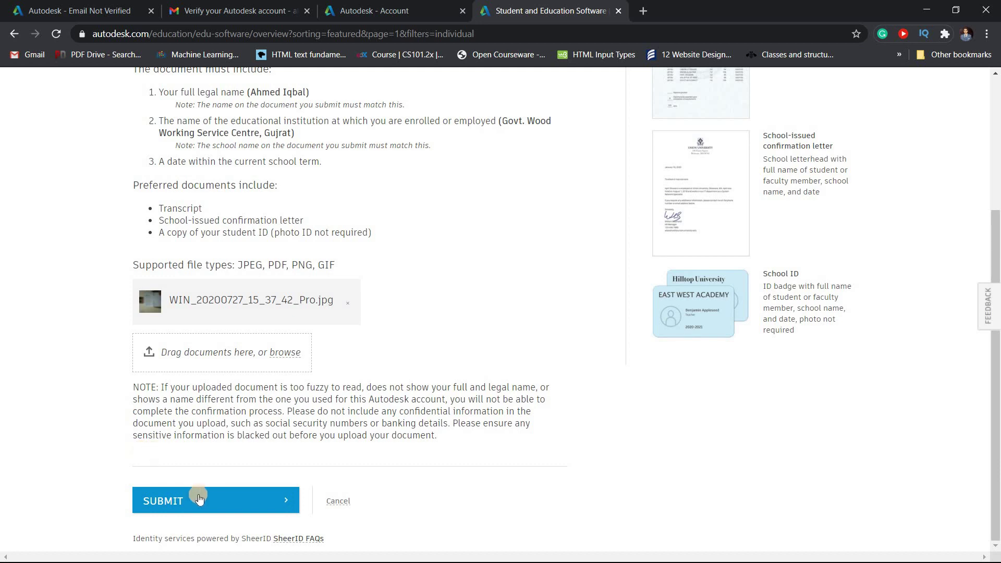
click(202, 502)
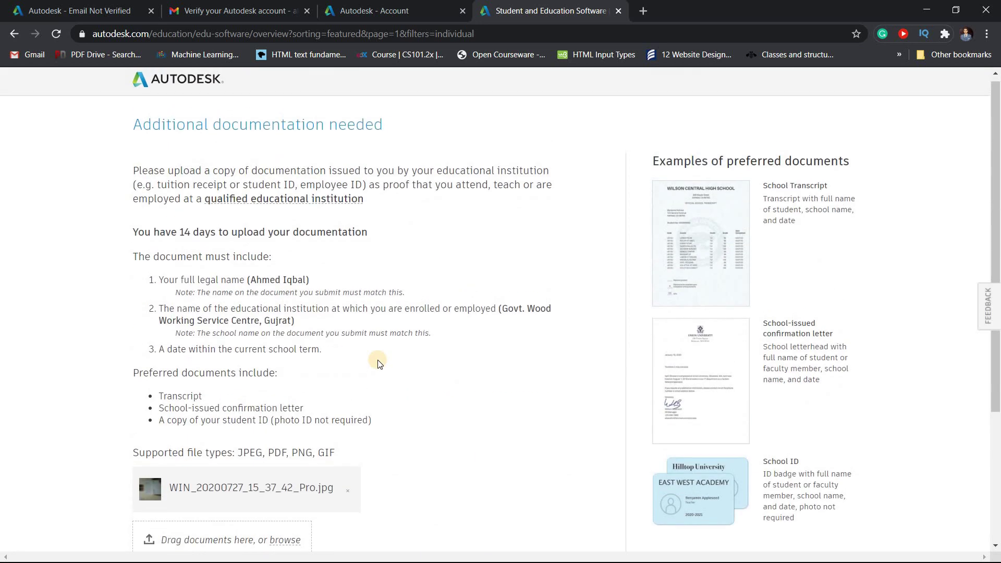
scroll(379, 363, down, 1)
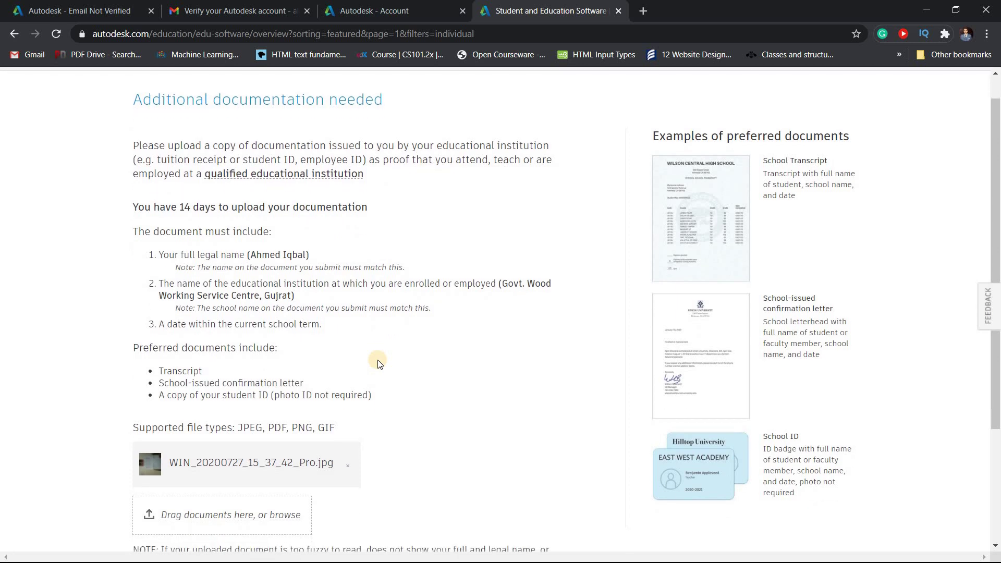
scroll(378, 363, down, 2)
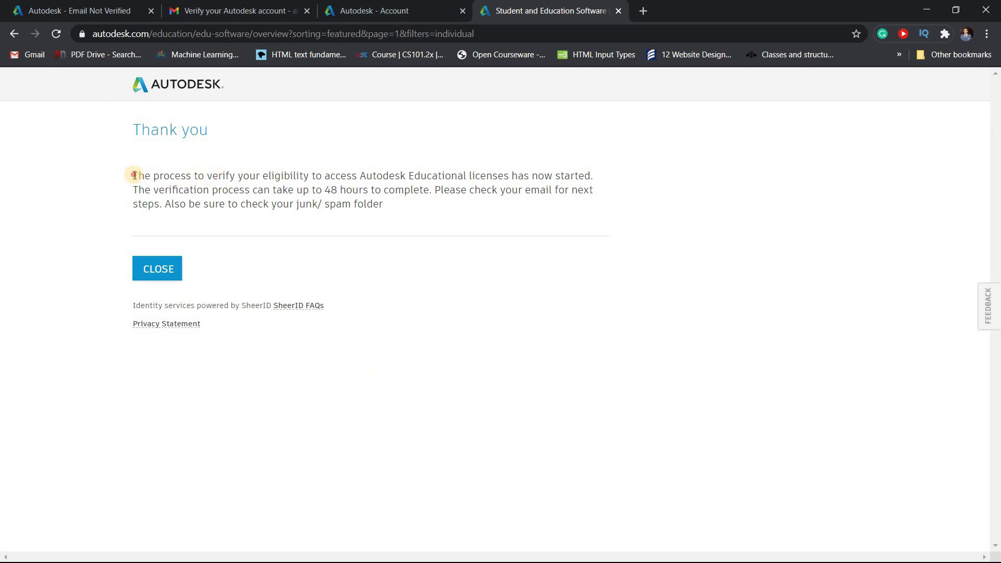
drag(133, 176, 423, 203)
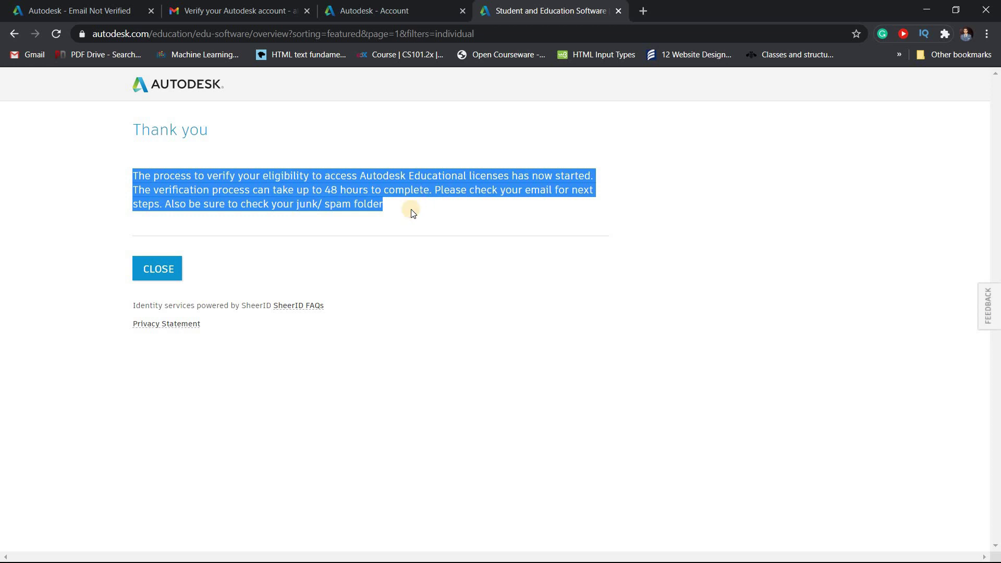
click(161, 282)
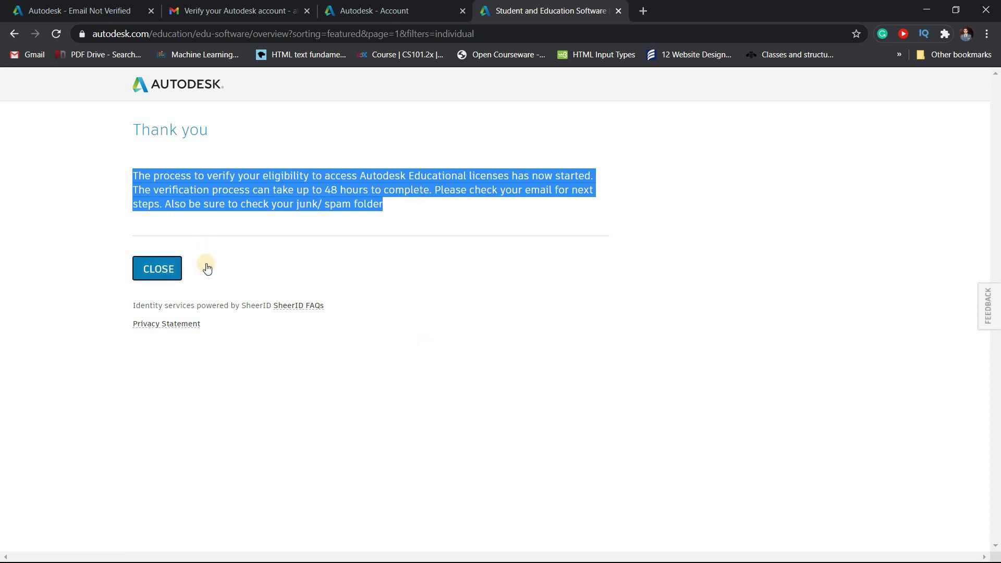
click(491, 316)
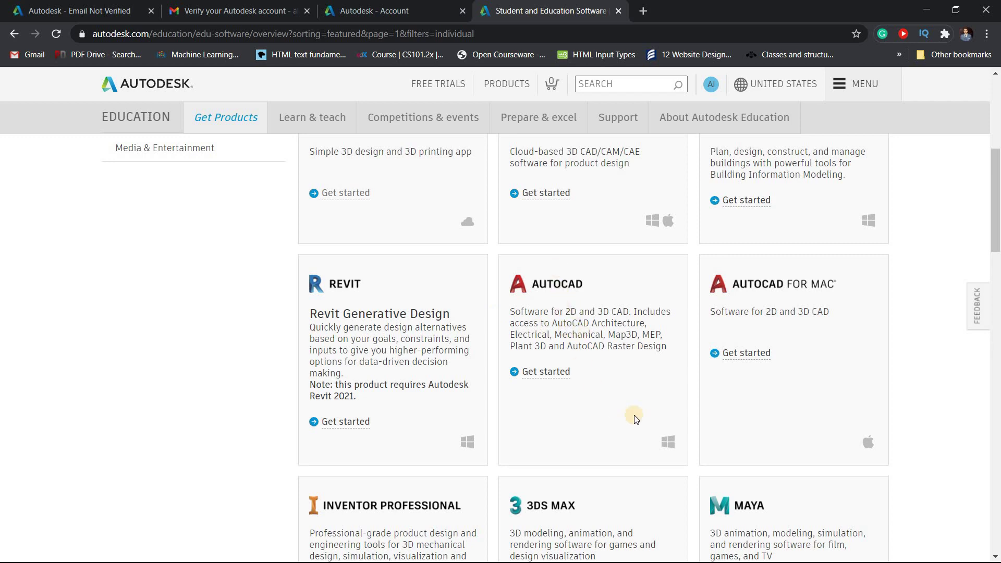
Step: Switch to Gmail and review the Autodesk 'Congrats!' educational access email
key(alt+Tab)
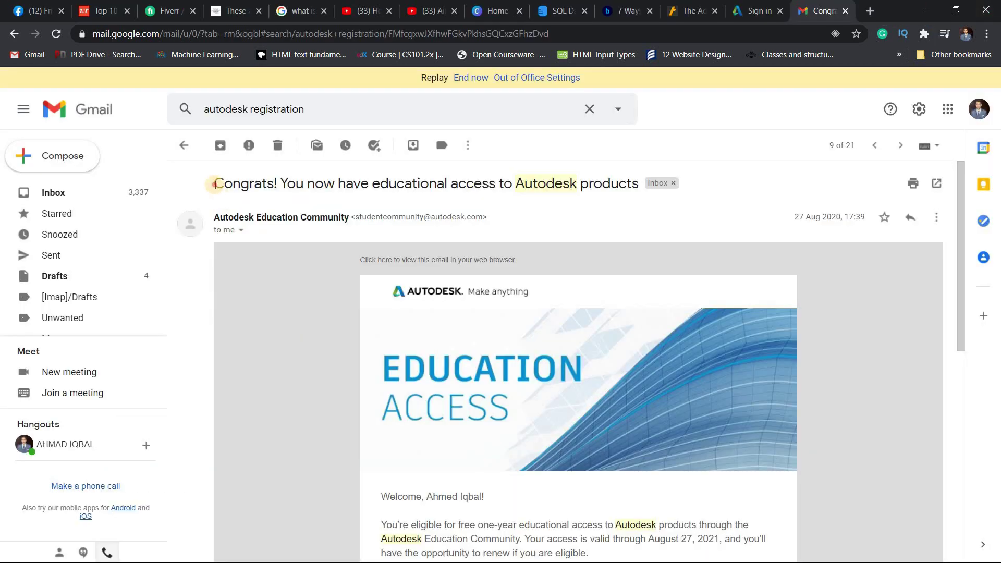
drag(213, 183, 638, 187)
click(802, 276)
scroll(452, 234, down, 5)
scroll(452, 234, up, 3)
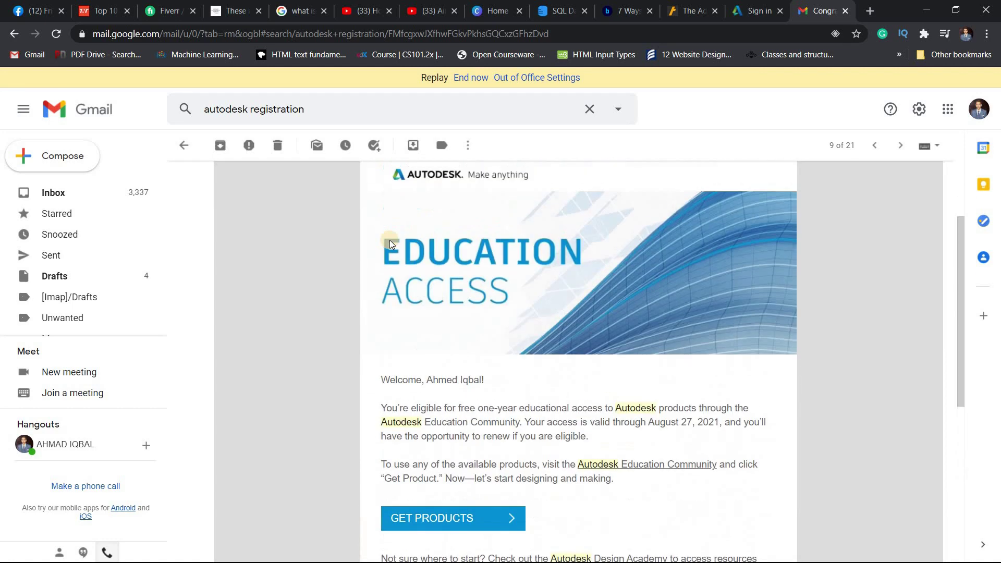
Step: Read the free one-year access details and follow the email's GET PRODUCTS link
scroll(517, 312, down, 4)
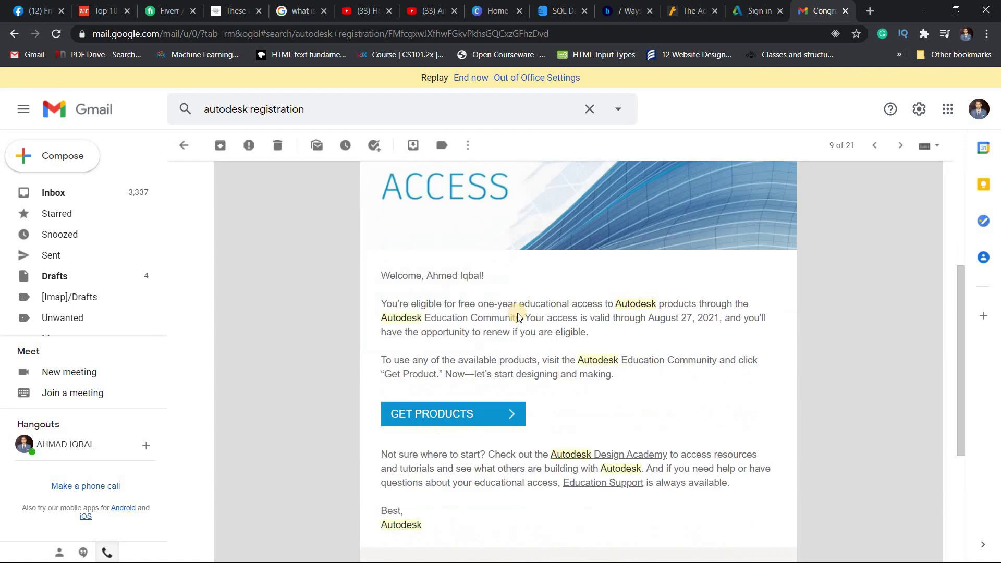
drag(615, 221, 514, 237)
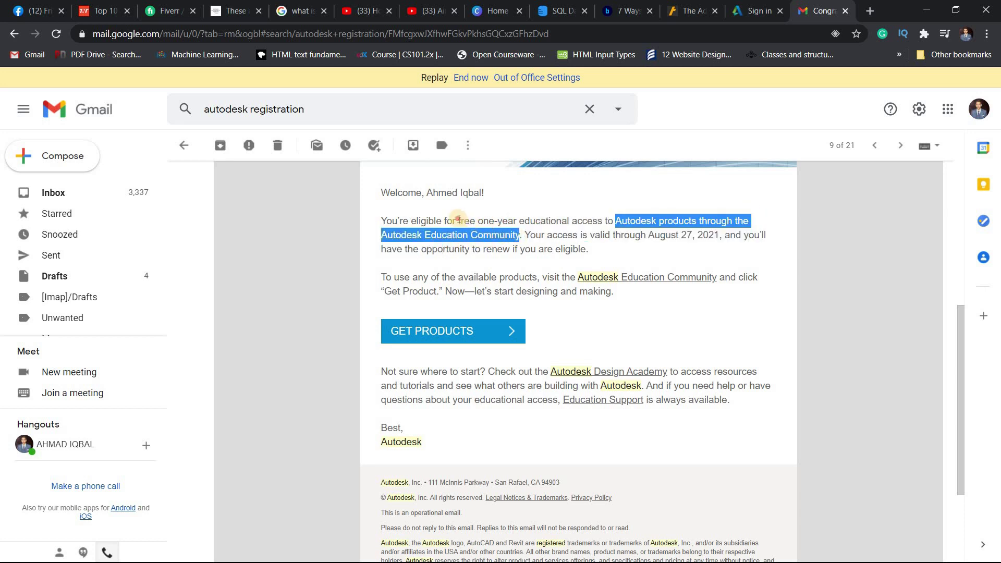
drag(458, 221, 515, 220)
click(516, 221)
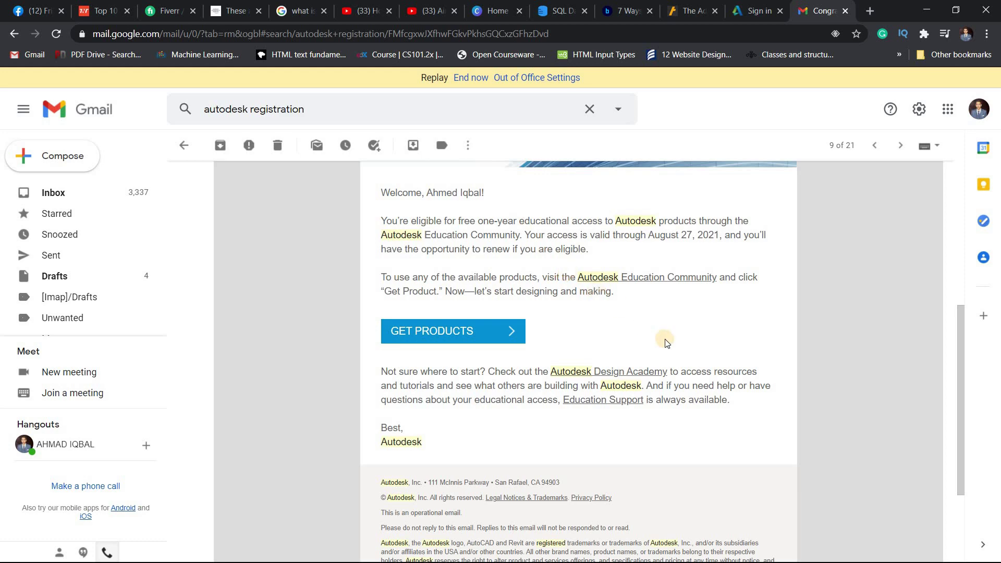
scroll(666, 342, down, 1)
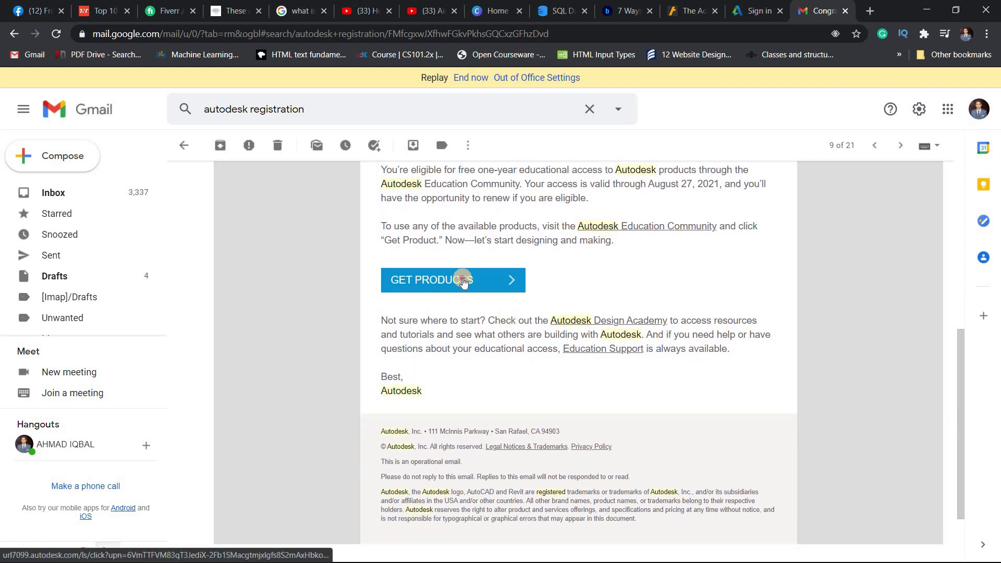
click(462, 280)
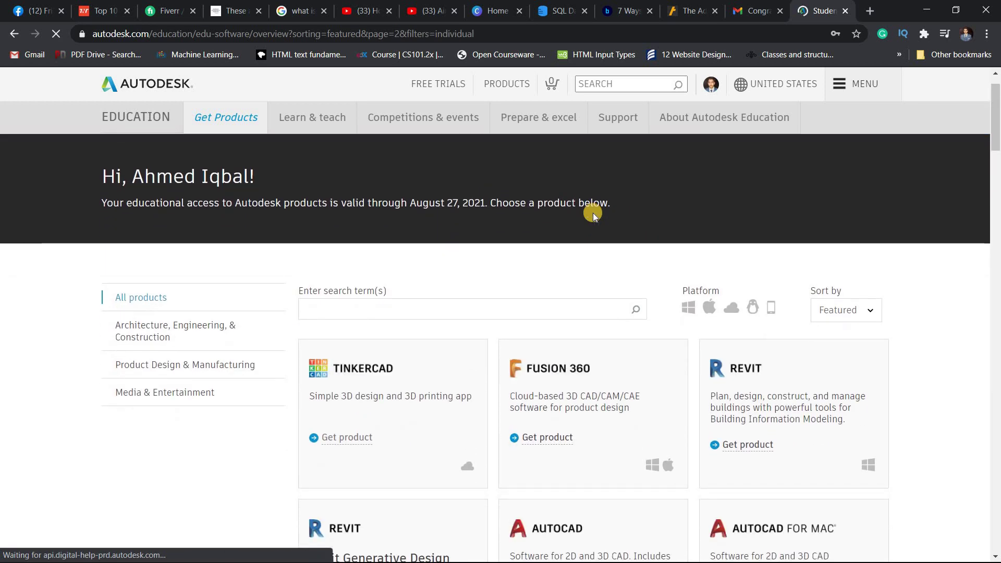
Step: Open AutoCAD's download options, keeping Windows, version 2021 and English
scroll(592, 213, down, 4)
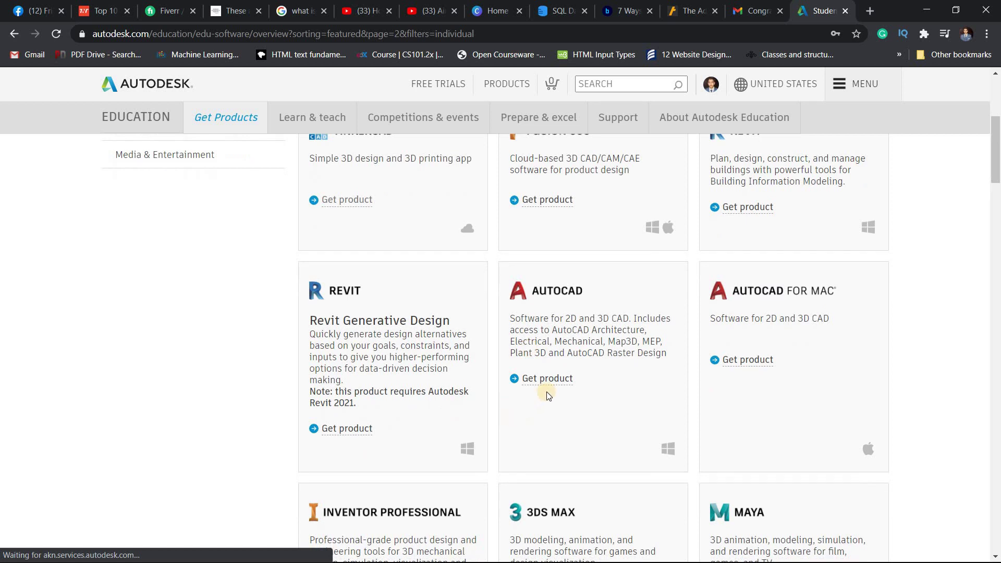
click(548, 380)
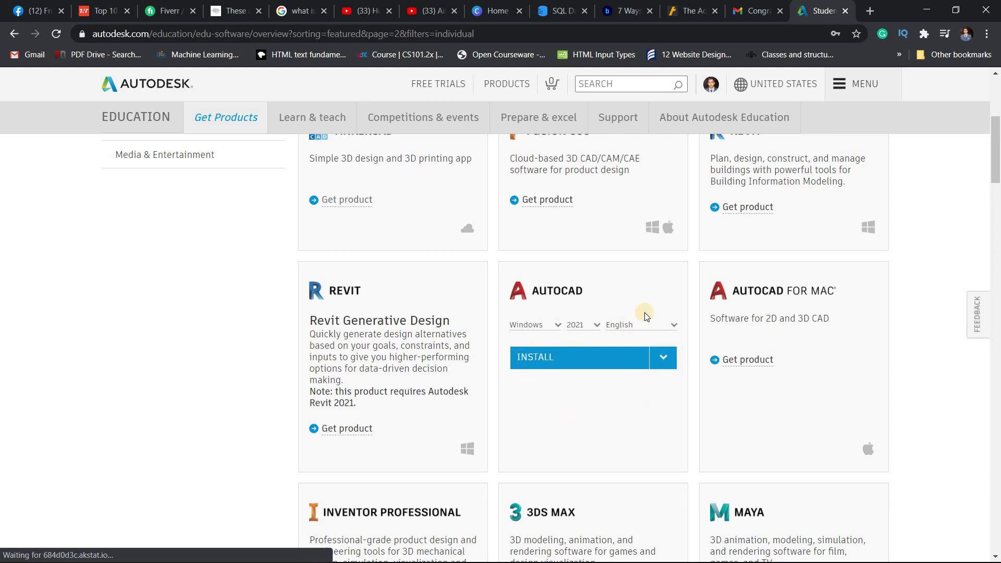
click(556, 326)
click(558, 328)
click(600, 327)
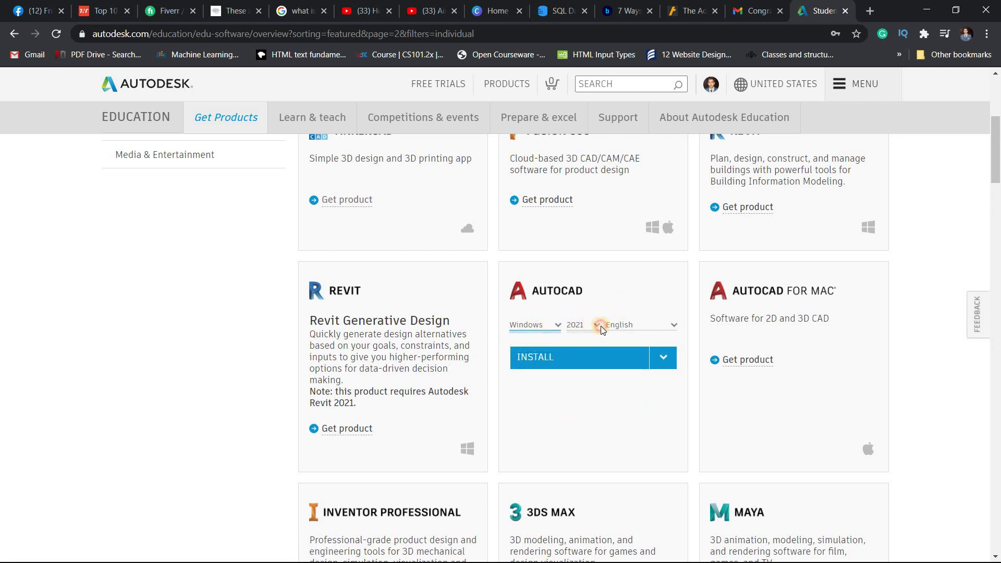
click(598, 324)
click(599, 324)
Step: Download the AutoCAD 2021 installer file instead of installing, then minimise Chrome
click(664, 358)
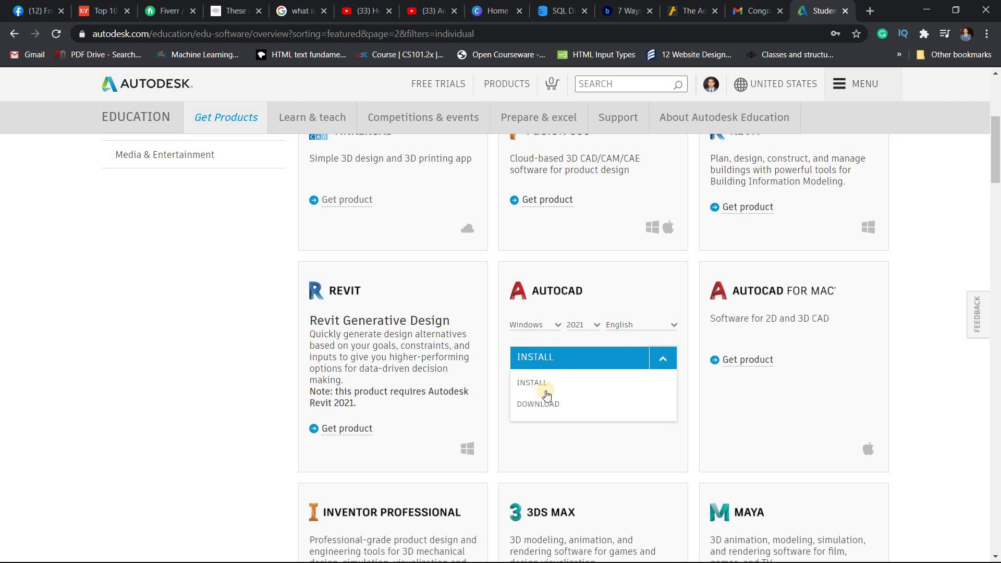
click(534, 408)
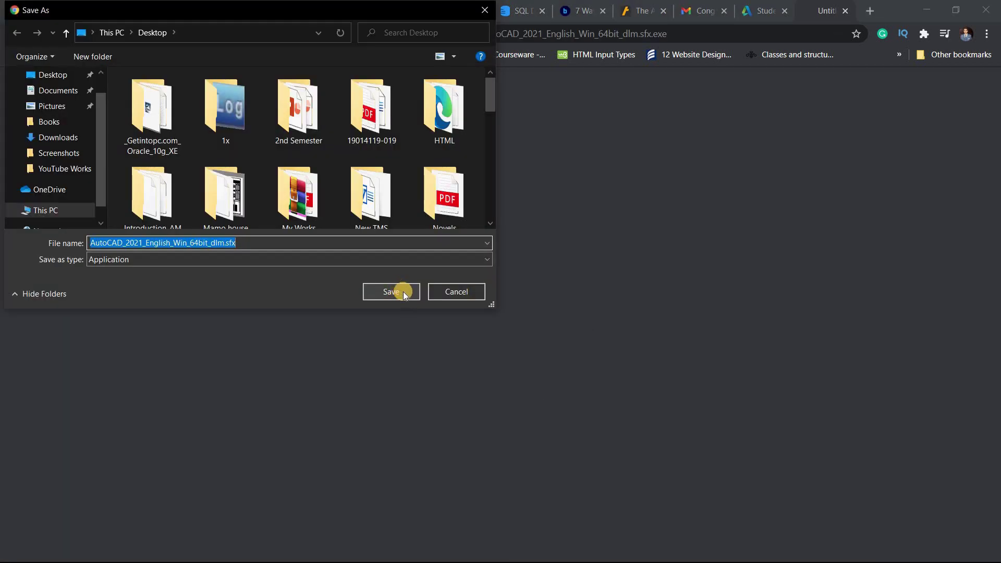
click(451, 291)
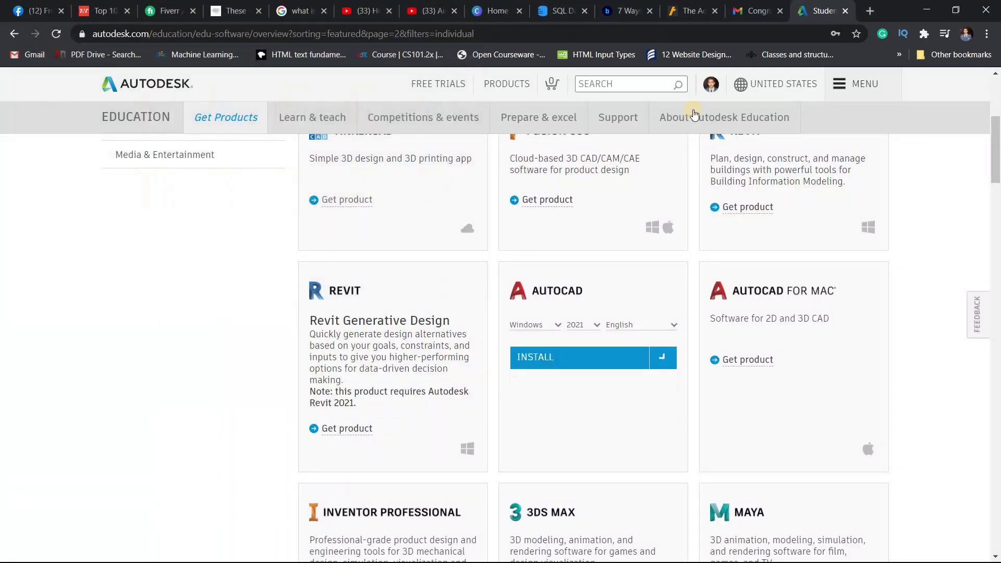
click(926, 10)
right_click(630, 228)
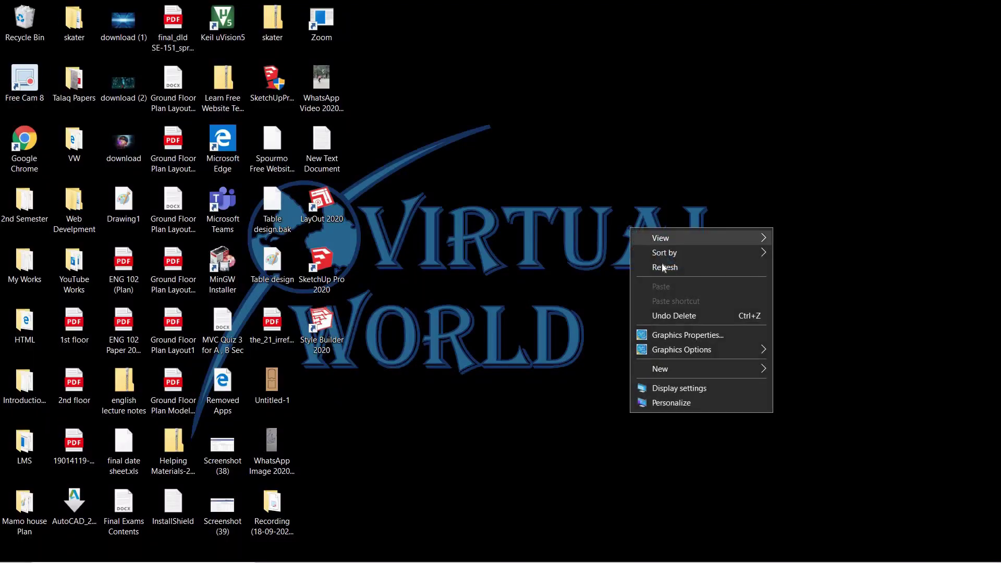
Step: Refresh the desktop and launch the AutoCAD_2021_English_Win_64bit_dlm.sfx.exe installer
click(662, 263)
right_click(661, 263)
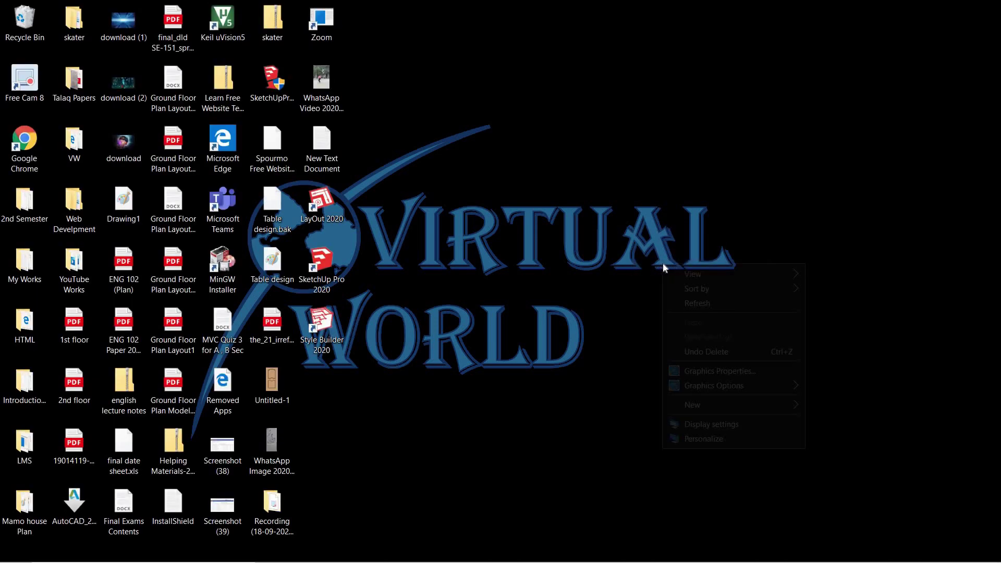
click(692, 304)
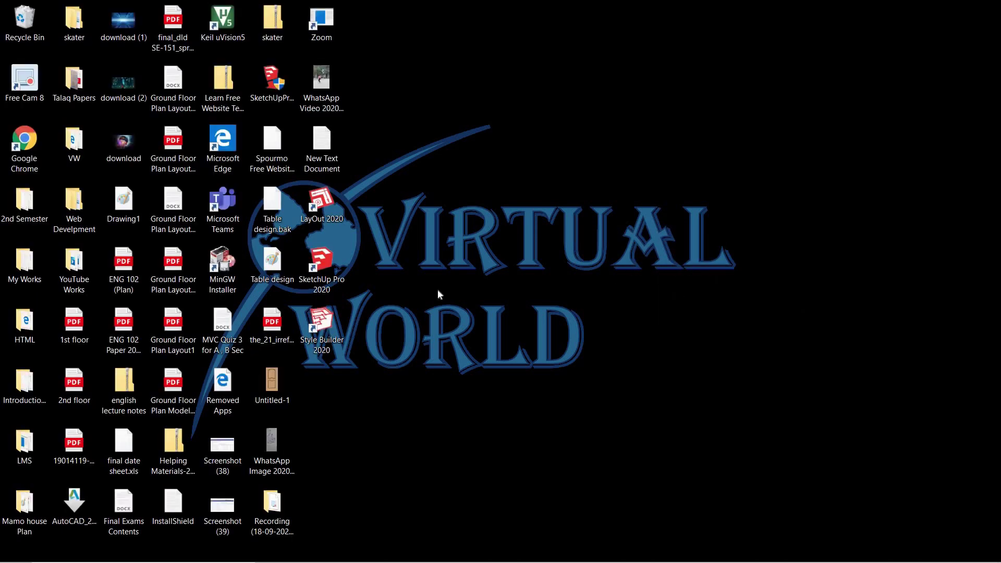
click(68, 512)
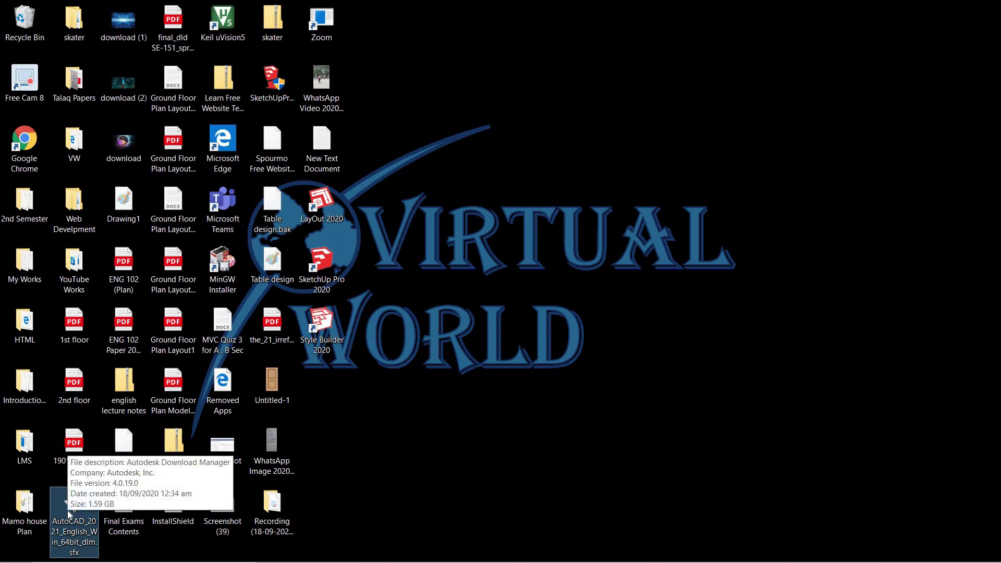
double_click(68, 512)
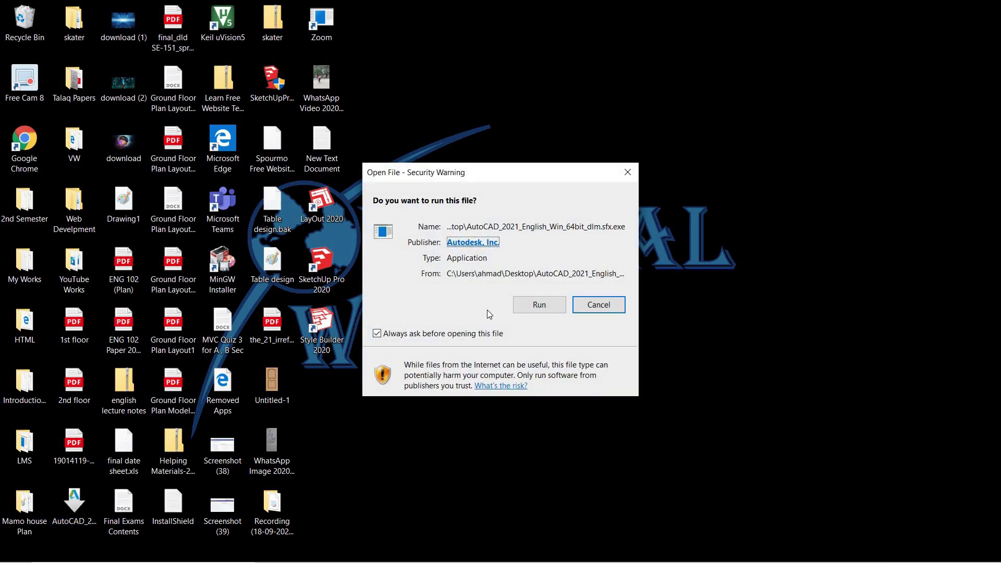
Step: Allow the installer to run, extract it to C:\Autodesk, and start AutoCAD setup
click(527, 308)
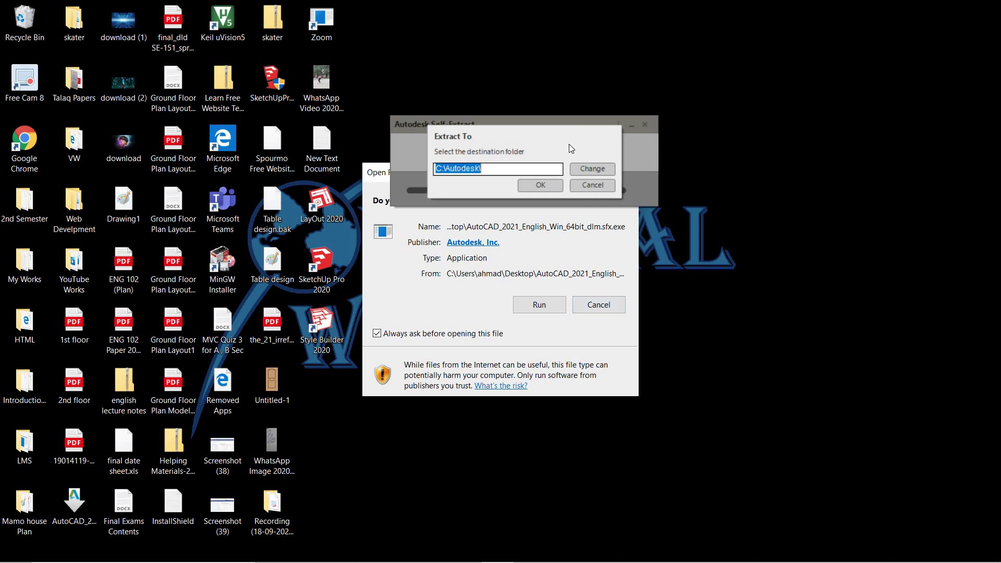
click(538, 185)
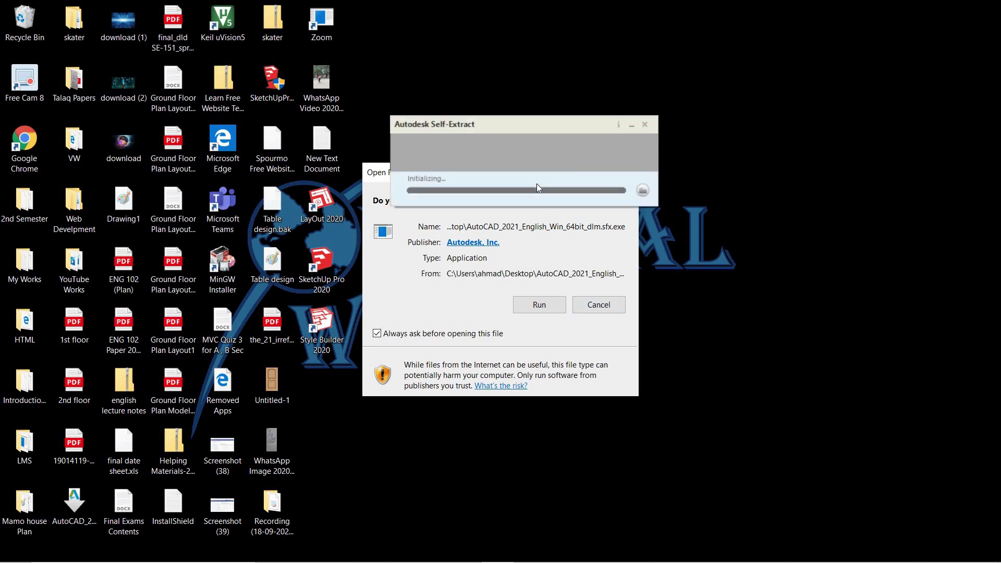
click(412, 258)
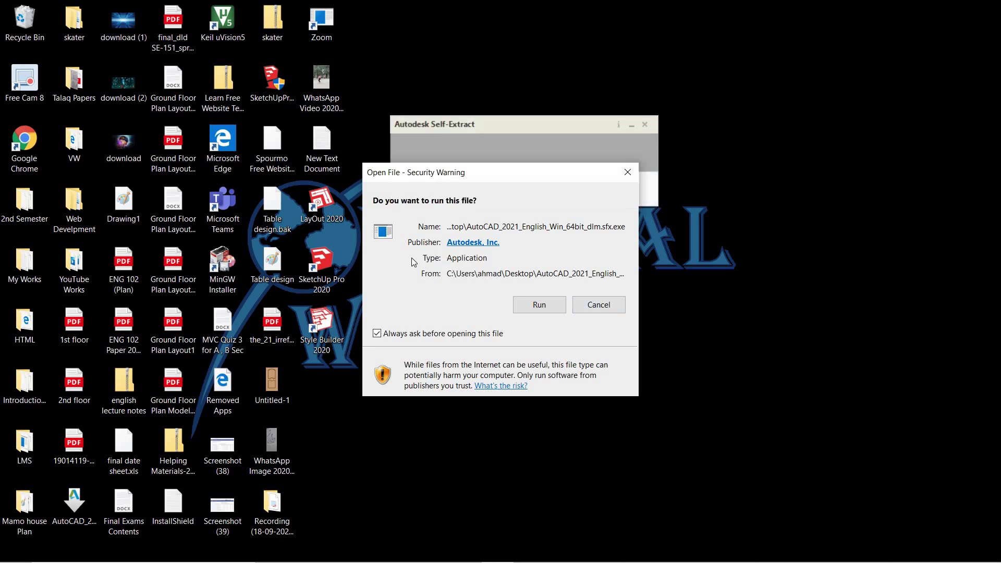
click(626, 173)
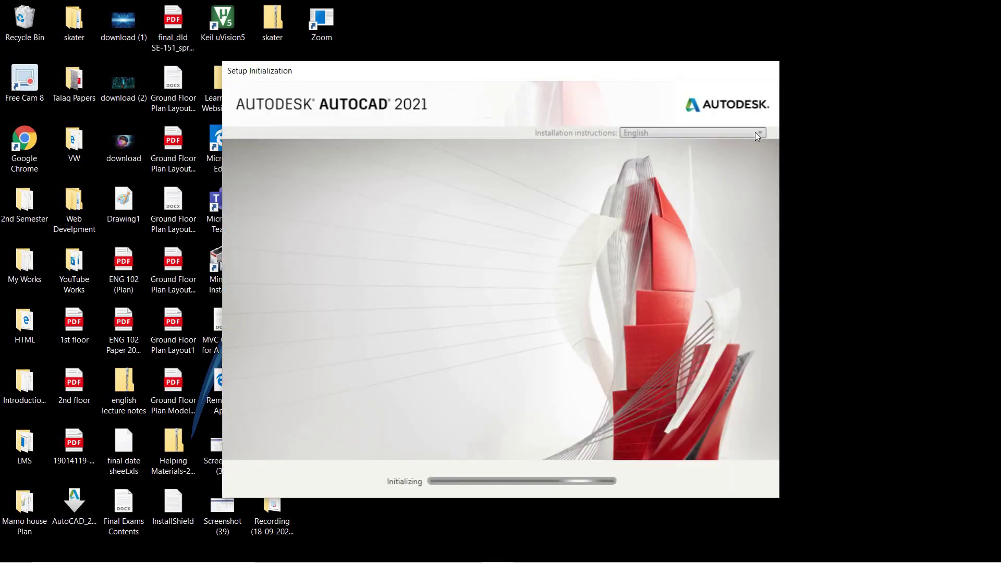
click(563, 417)
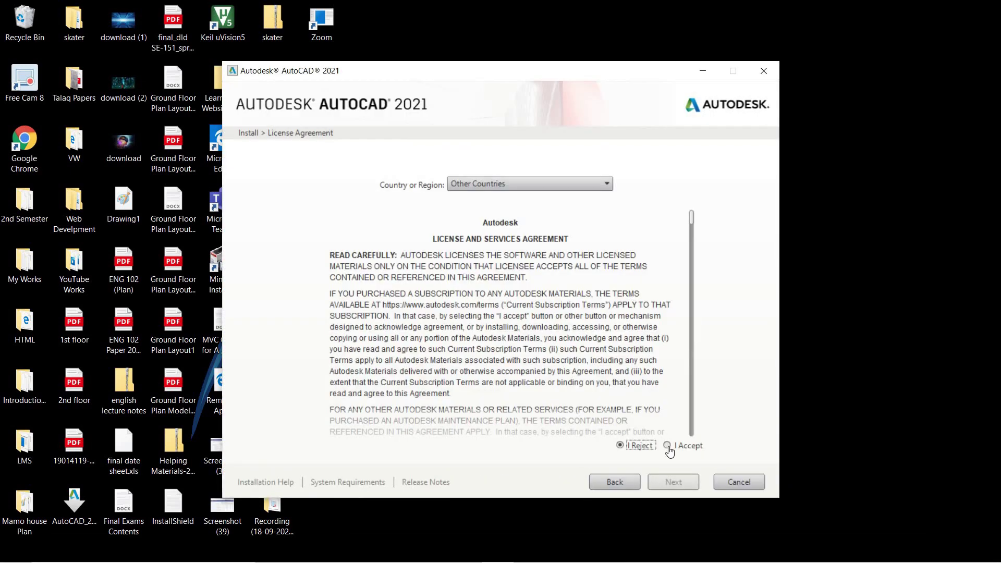
Step: Accept the licence agreement and install AutoCAD 2021 with its components
click(666, 445)
click(670, 483)
click(672, 482)
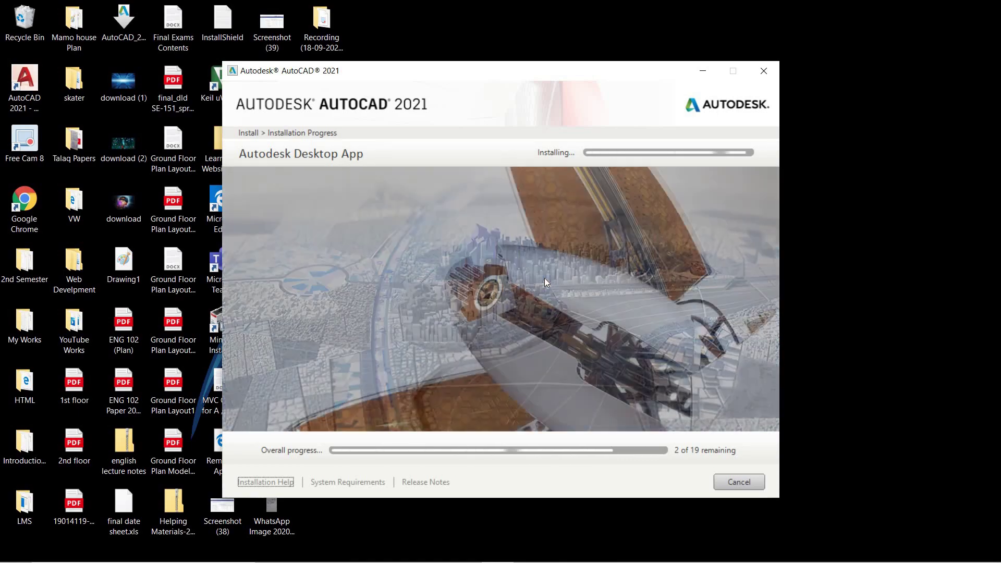
right_click(860, 151)
click(886, 192)
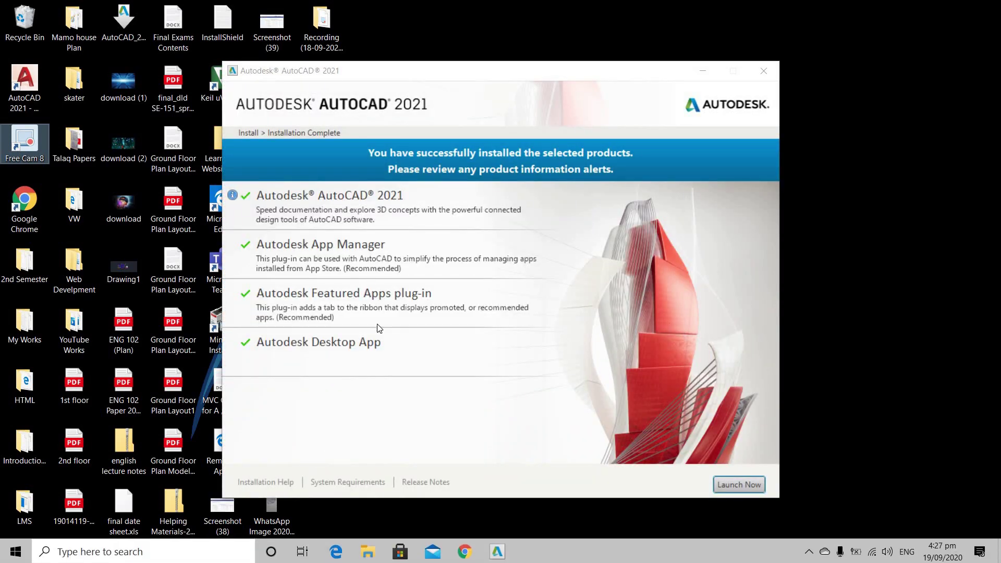
Step: Launch AutoCAD 2021 once installation completes, bringing up its splash screen
click(742, 487)
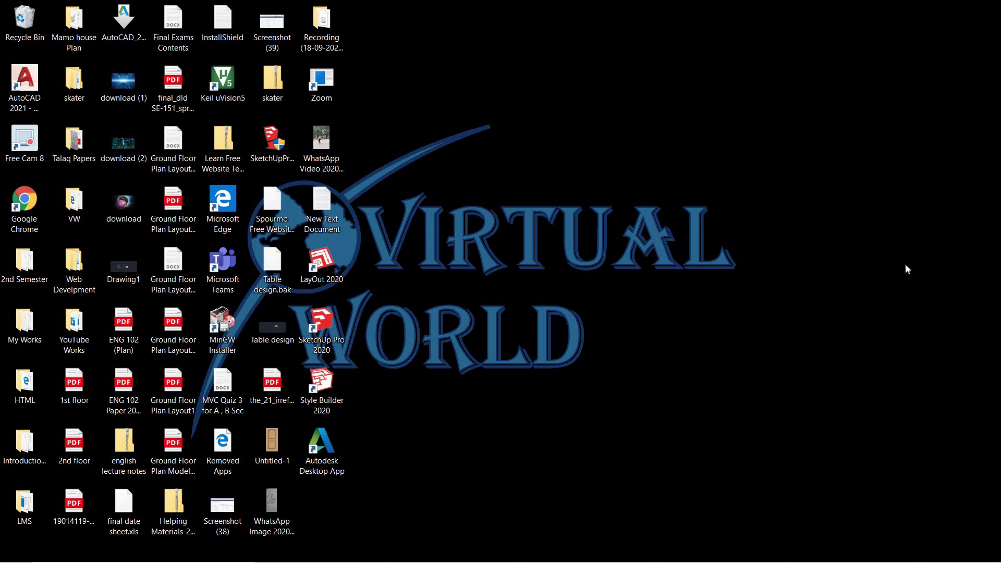
right_click(825, 195)
click(848, 233)
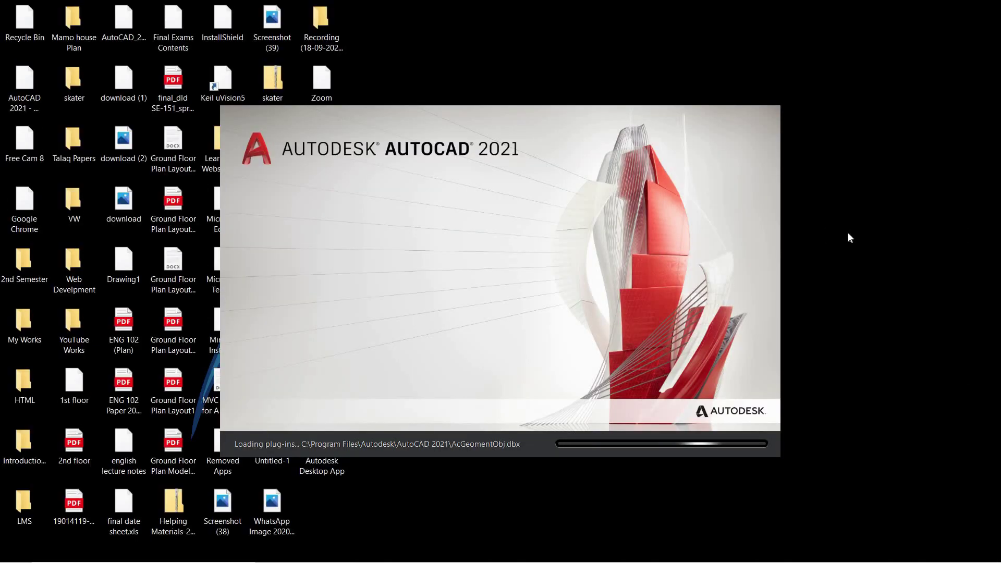
key(F5)
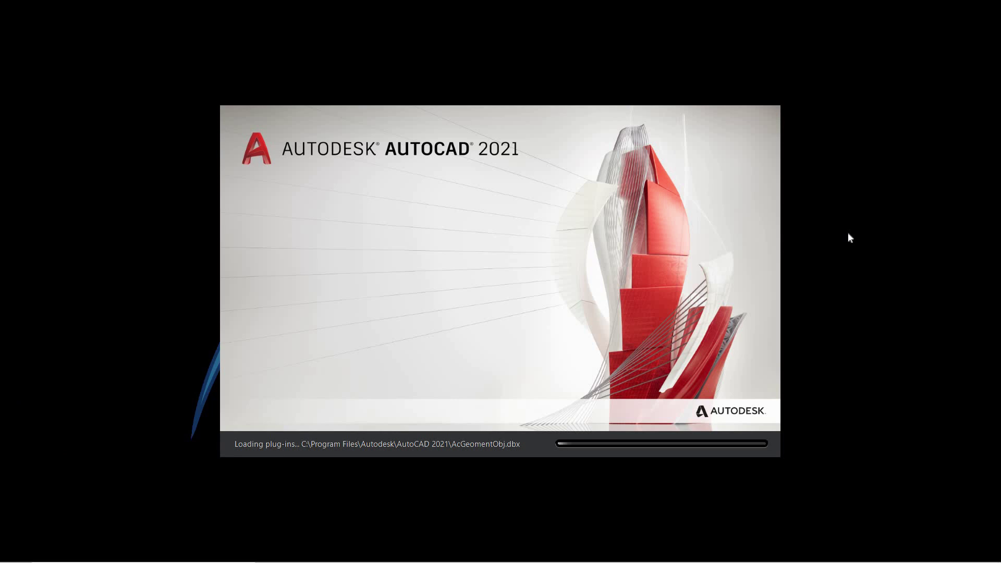